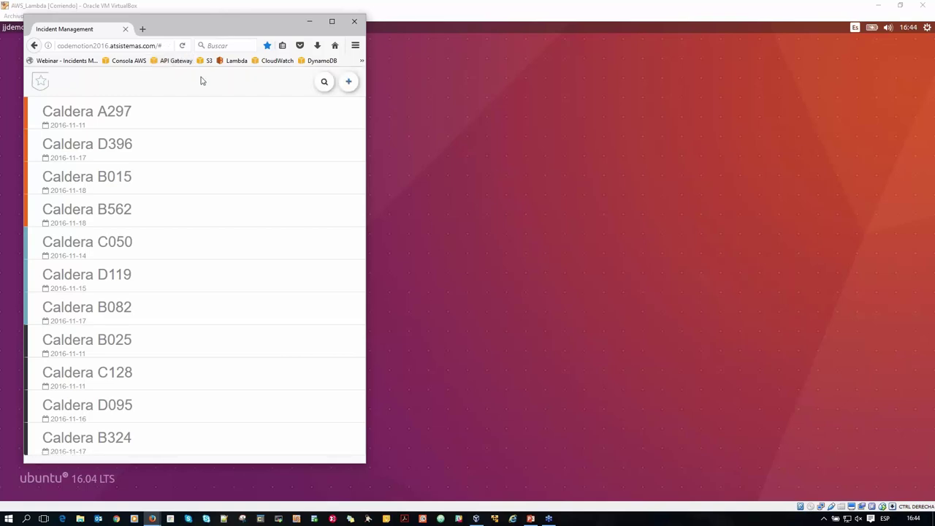
# Reload the incident list and open Caldera A297, reviewing its incident, client and comment sections.
pyautogui.click(181, 47)
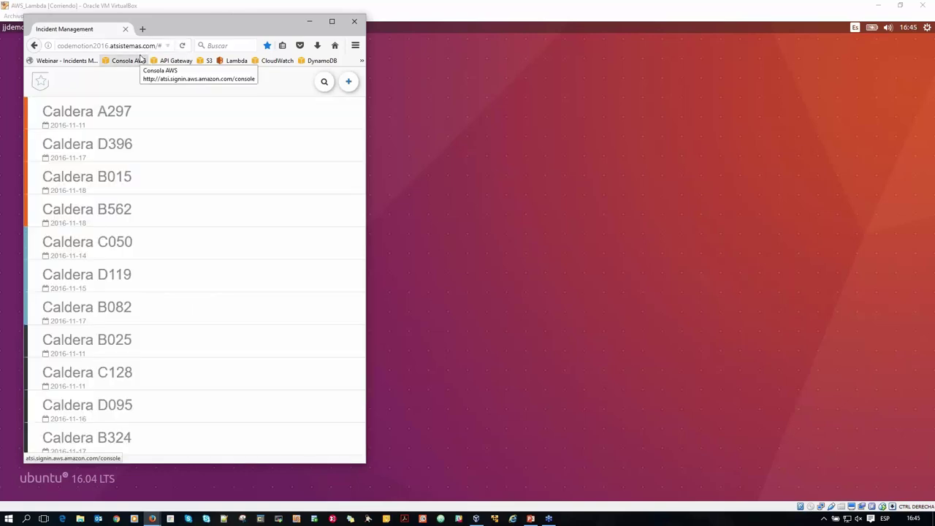
pyautogui.click(118, 115)
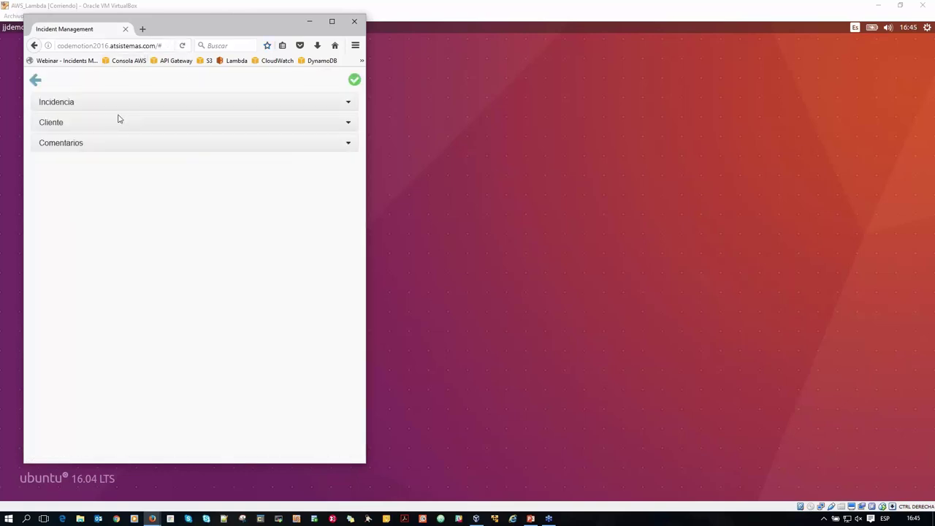
pyautogui.click(58, 104)
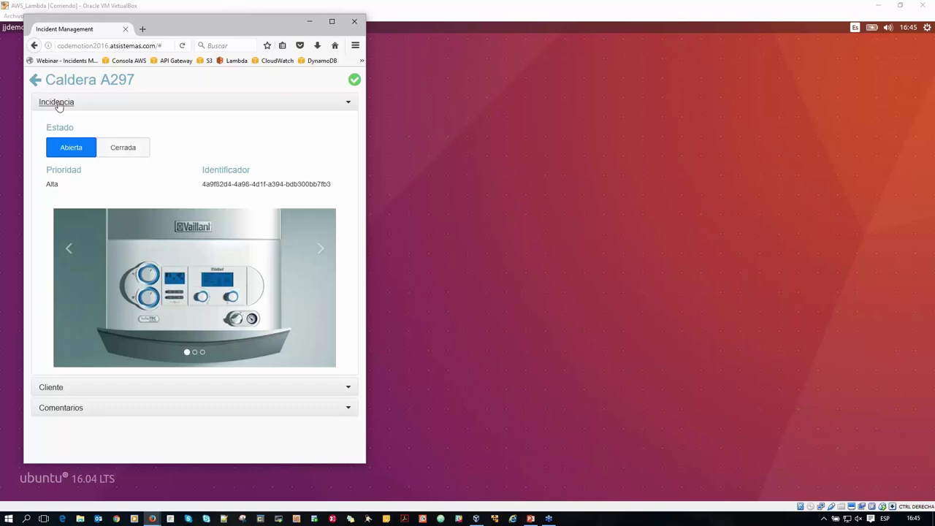
pyautogui.click(59, 104)
pyautogui.click(57, 123)
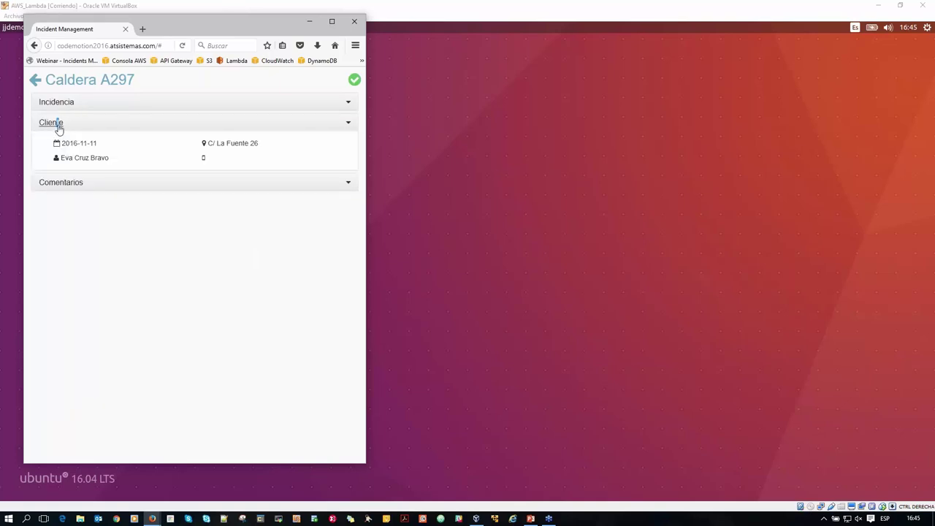
pyautogui.click(59, 126)
pyautogui.click(59, 144)
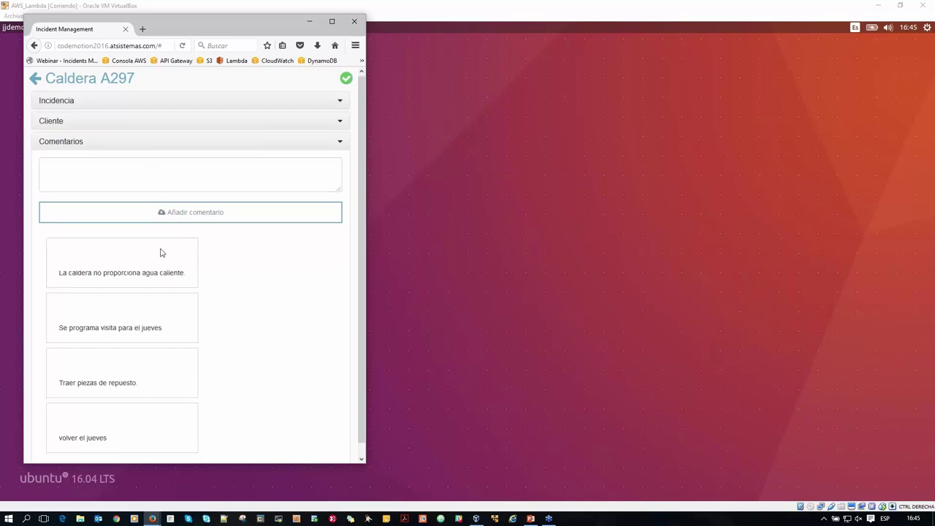
pyautogui.scroll(-1, 195, 317)
# Add the comment 'El clinte no estaba, llamar desde la central' to Caldera A297.
pyautogui.click(127, 176)
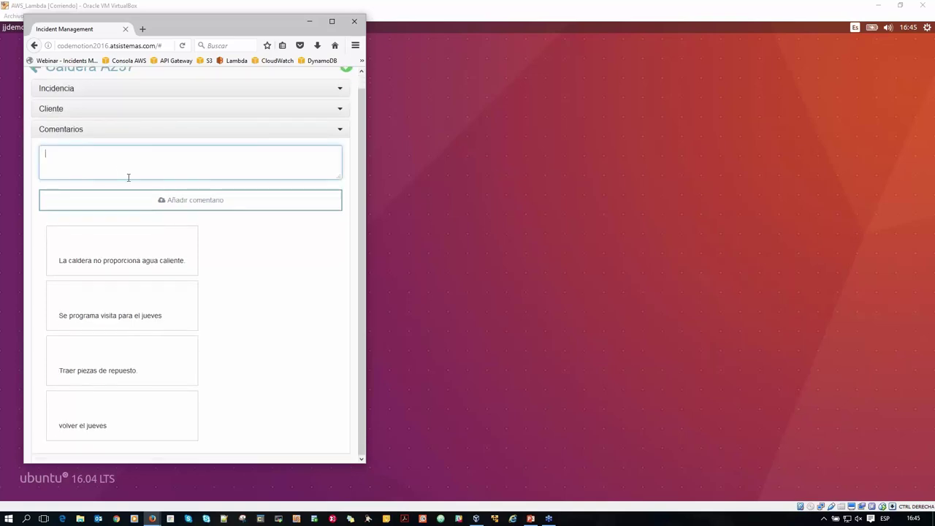
pyautogui.write('El clinte no estaba, llamar desde la central')
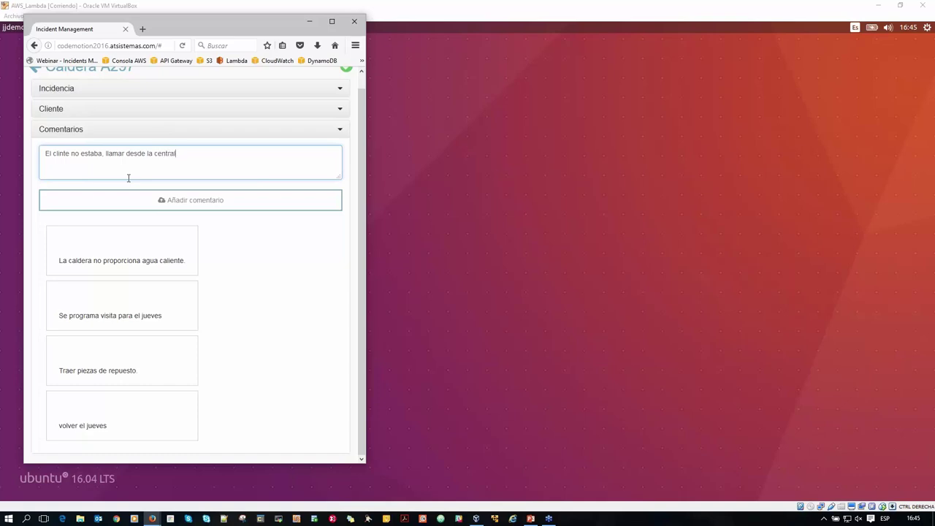
pyautogui.click(133, 200)
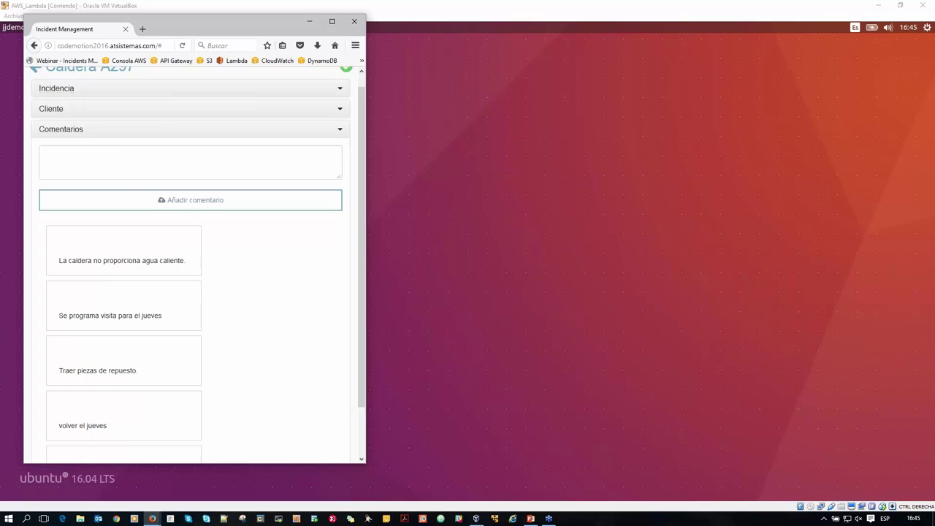
# Back in the list, review Caldera D119's comments, client and incident details.
pyautogui.scroll(1, 136, 95)
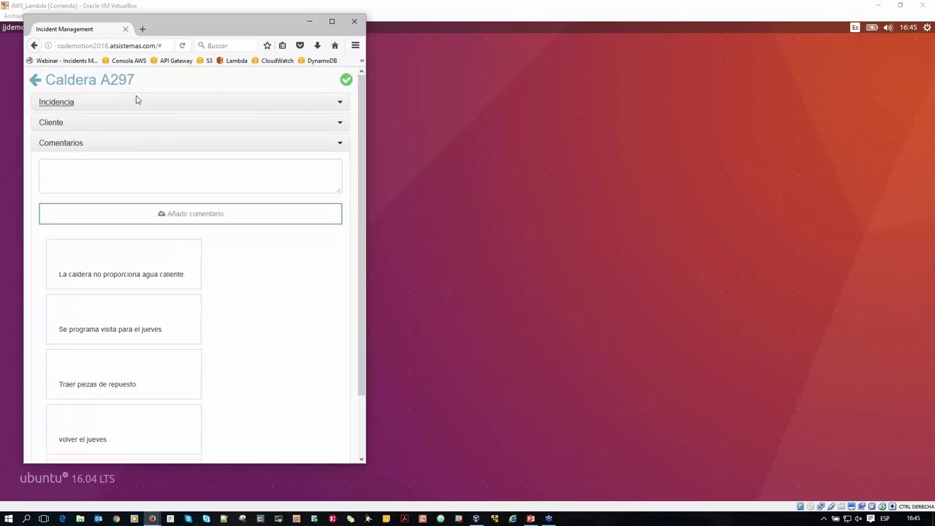
pyautogui.click(34, 80)
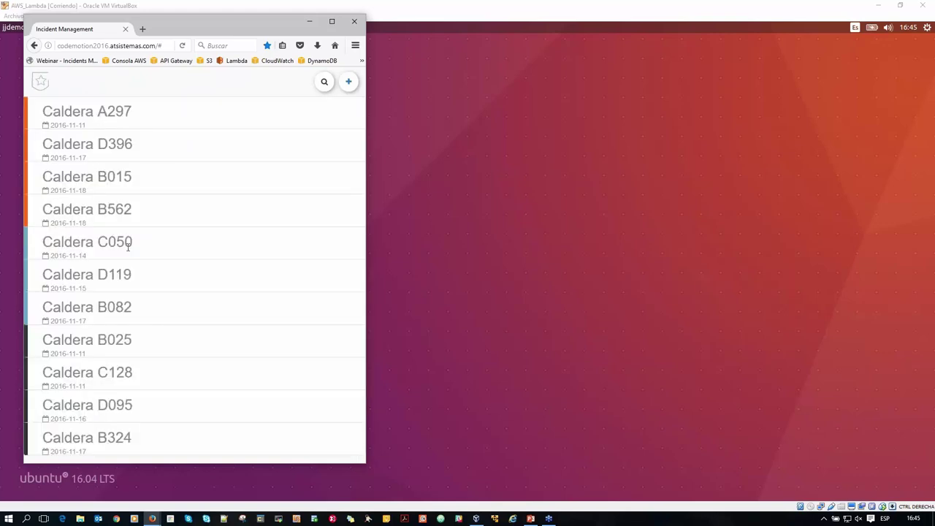
pyautogui.click(111, 278)
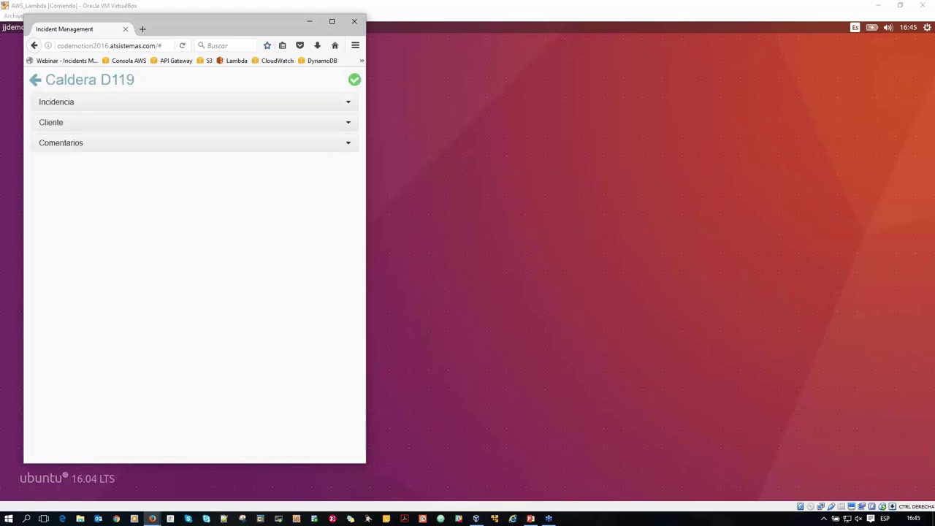
pyautogui.click(73, 146)
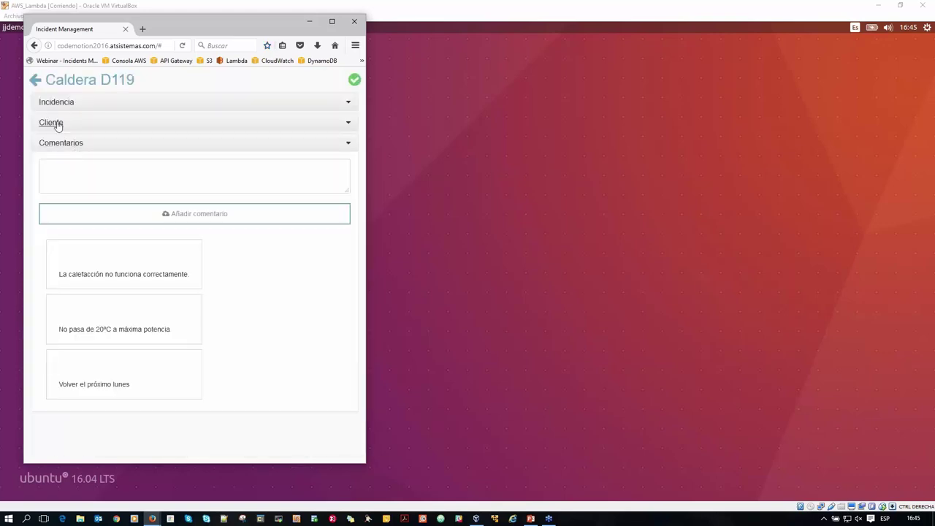
pyautogui.click(51, 123)
pyautogui.click(45, 99)
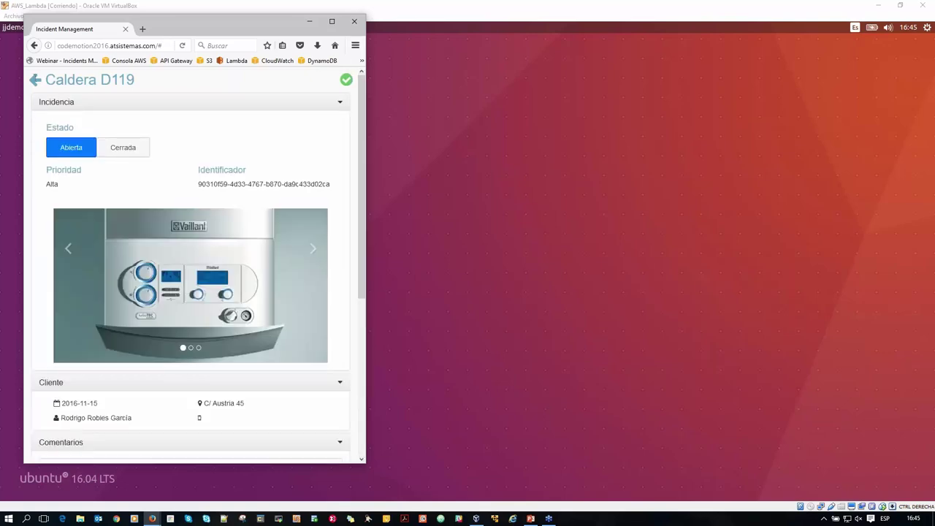
pyautogui.click(35, 79)
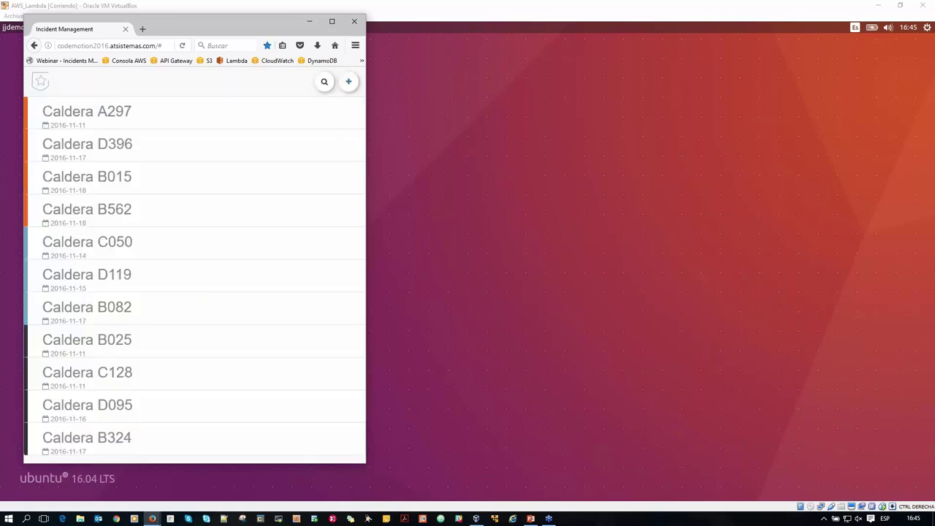
pyautogui.click(148, 519)
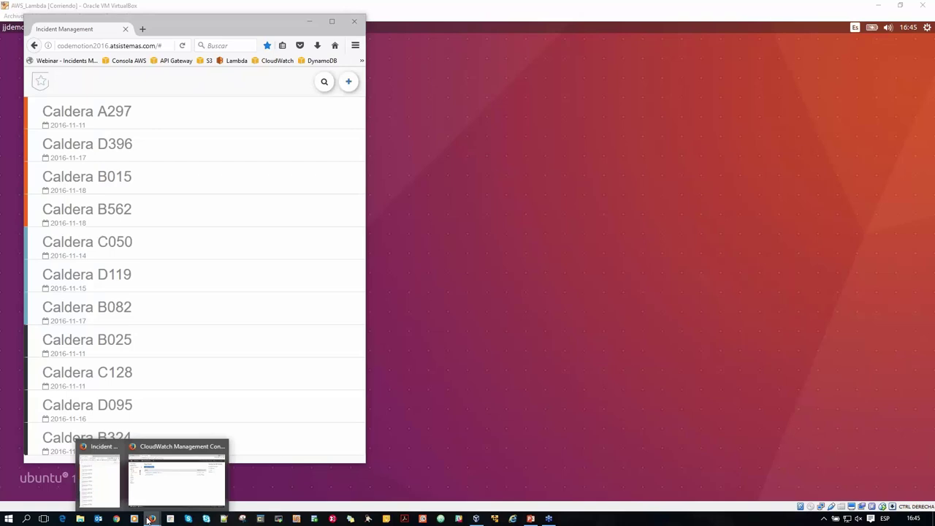
# Bring the console window forward, switch to API Gateway and show IncidentsManager2's resources.
pyautogui.click(176, 478)
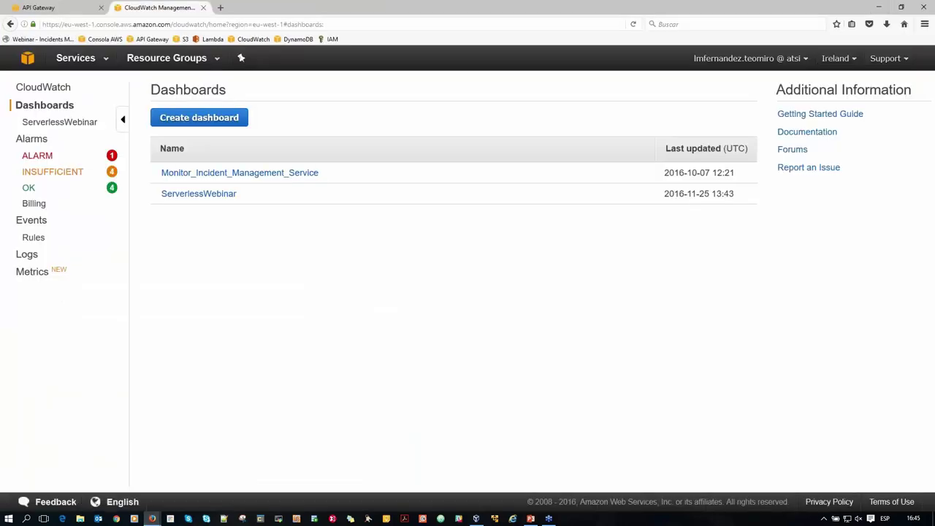
pyautogui.click(152, 39)
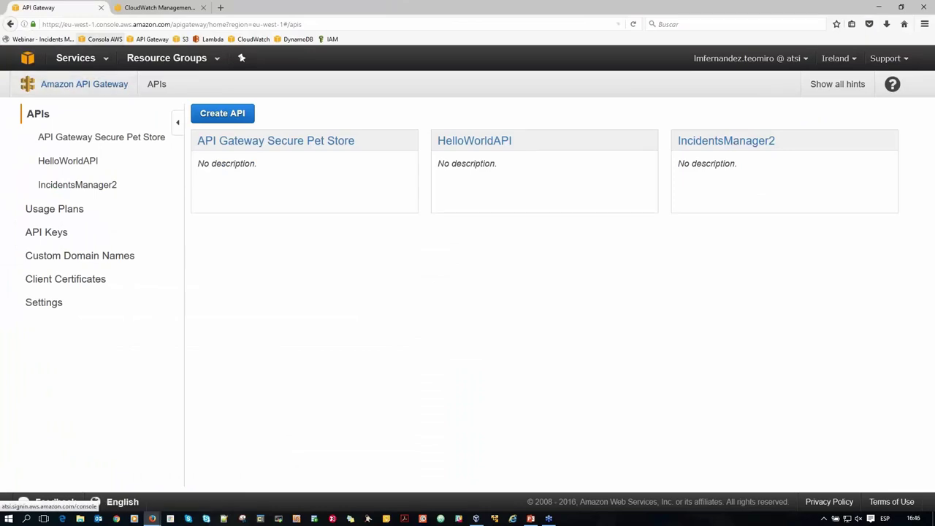
pyautogui.click(74, 187)
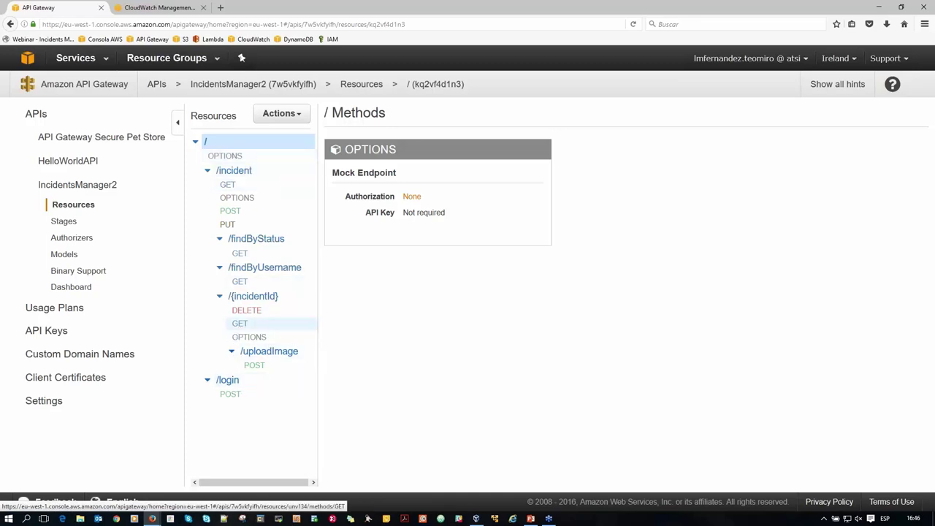
# Select /incident and open its GET method, which is backed by Lambda GetIncidentList.
pyautogui.click(245, 171)
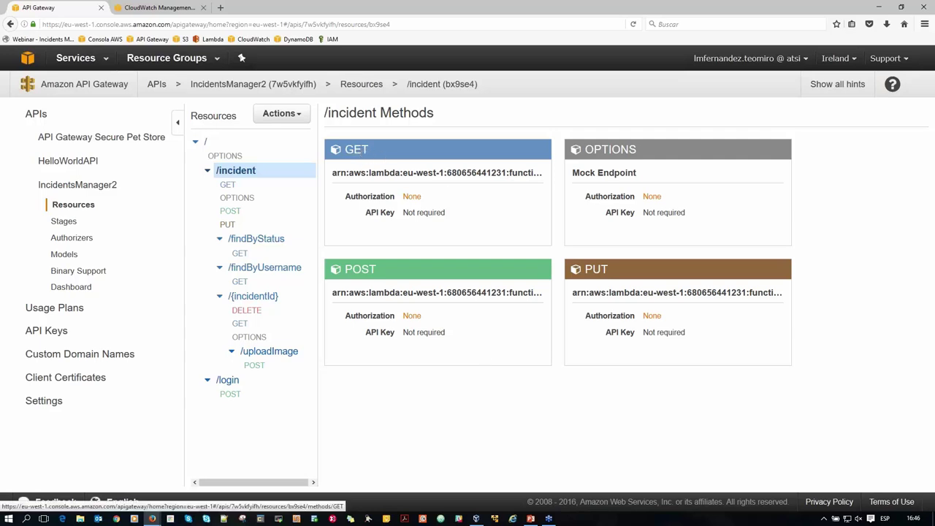
pyautogui.moveTo(340, 173); pyautogui.dragTo(494, 173)
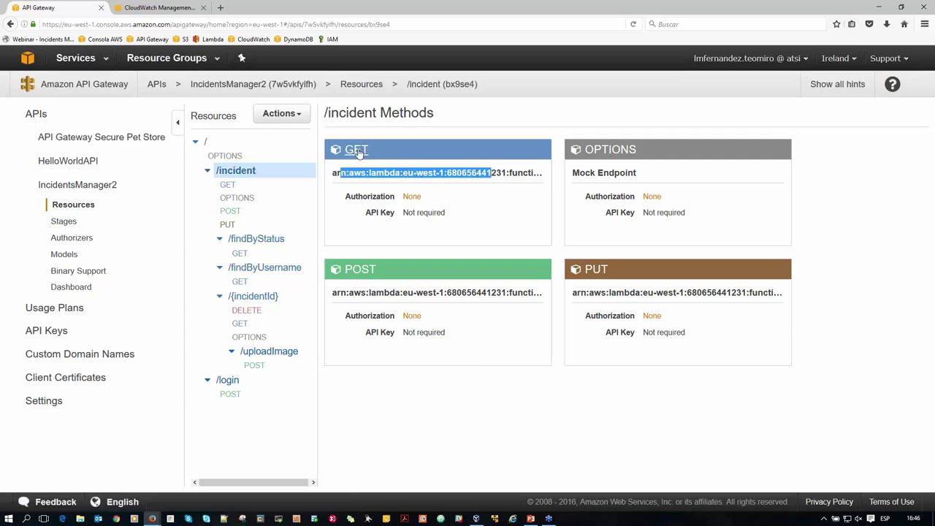
pyautogui.click(358, 150)
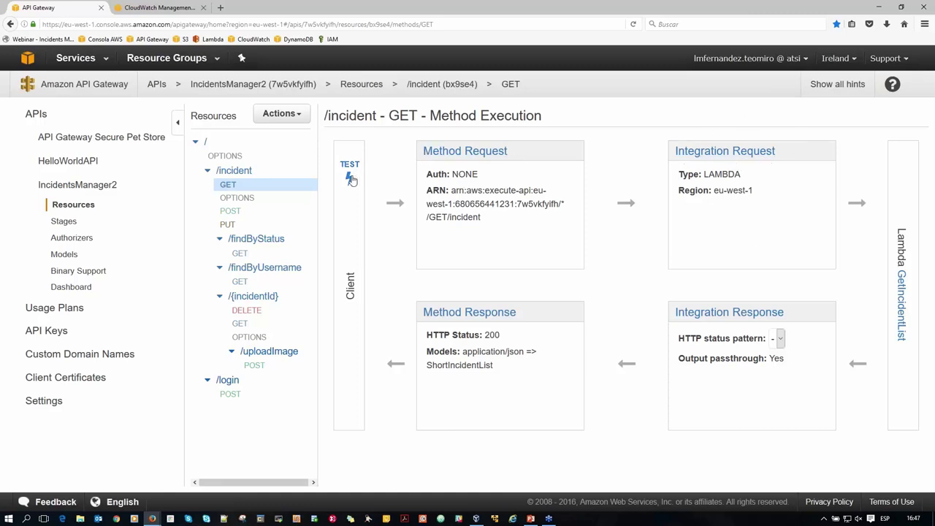
# Run the GET /incident test call repeatedly, getting status 200 with the shortIncidentList response.
pyautogui.click(350, 179)
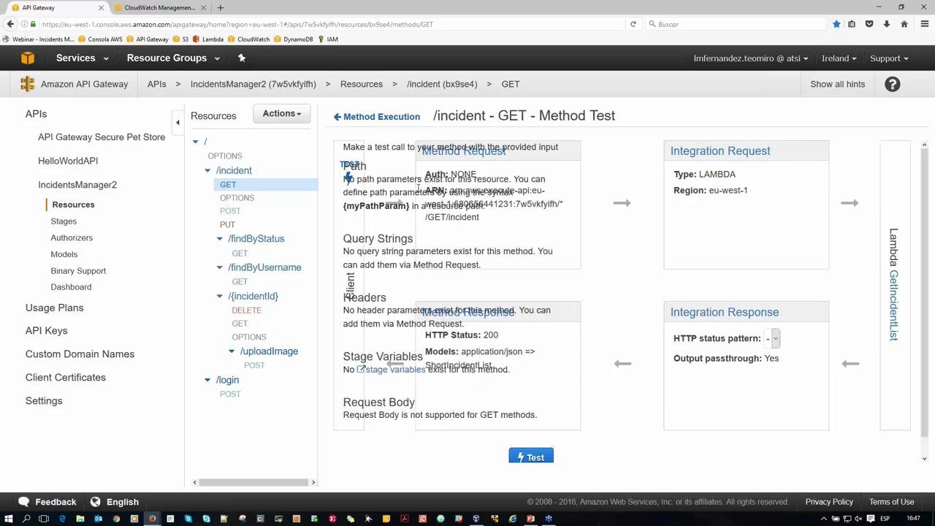
pyautogui.click(543, 458)
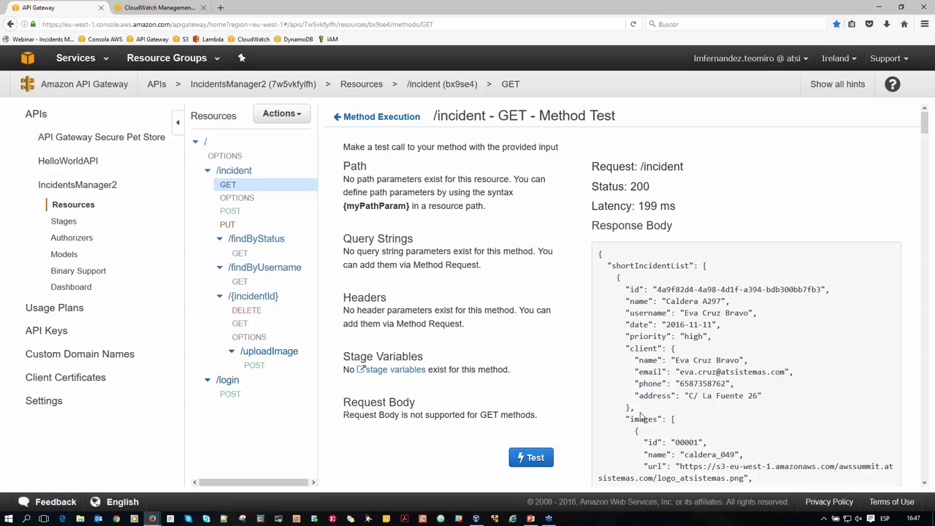
pyautogui.click(546, 459)
pyautogui.click(547, 459)
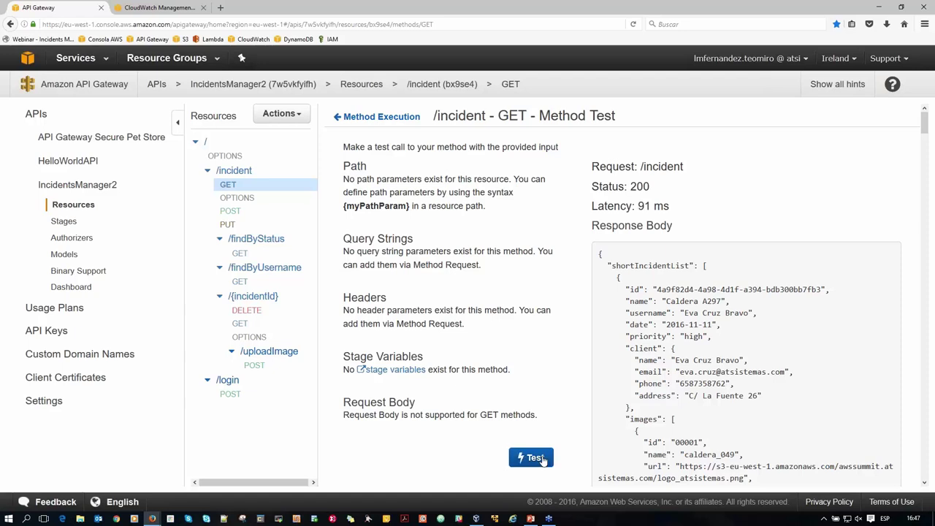
pyautogui.click(541, 457)
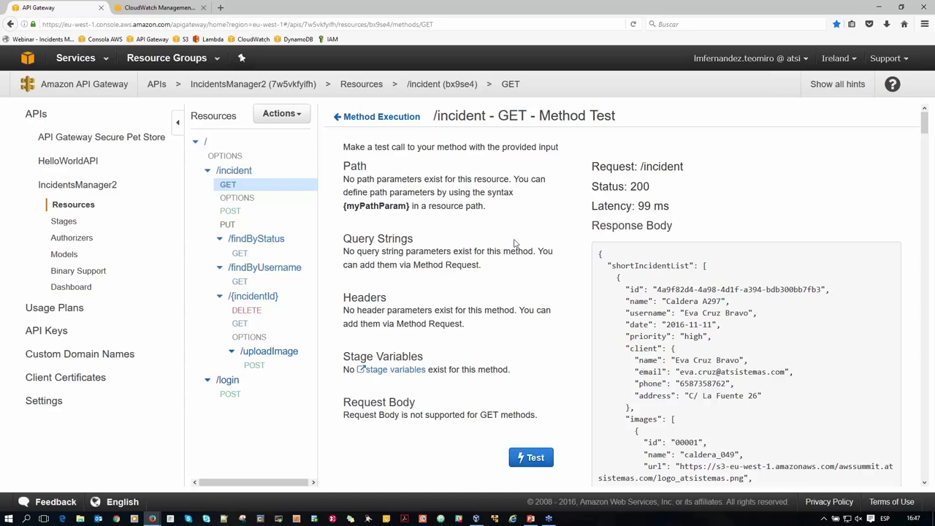
# Test GET /incident/findByUsername with a client's username, getting a 200 response, then return to Method Execution.
pyautogui.click(287, 272)
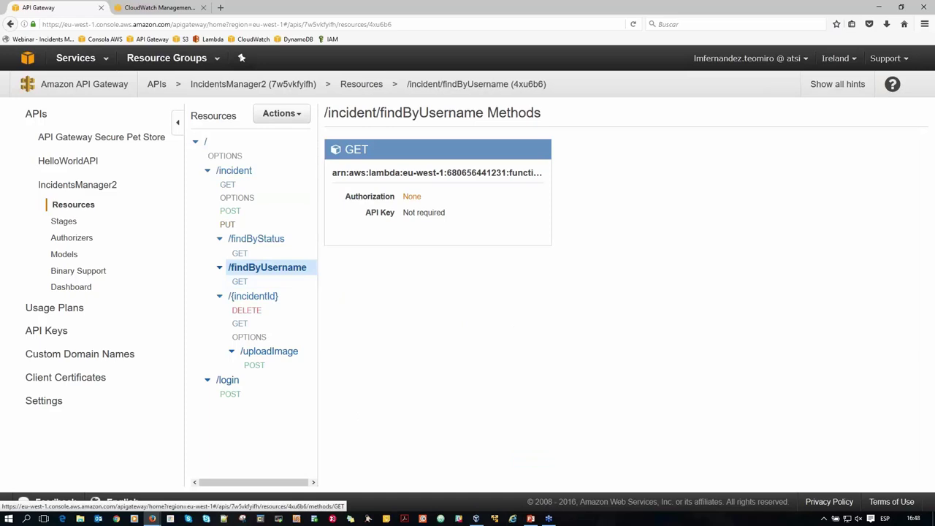
pyautogui.click(358, 150)
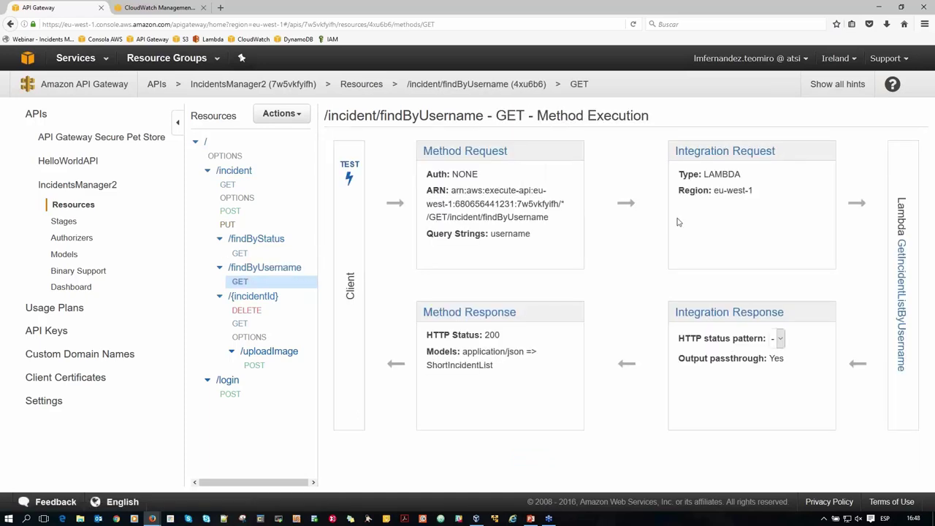
pyautogui.click(353, 180)
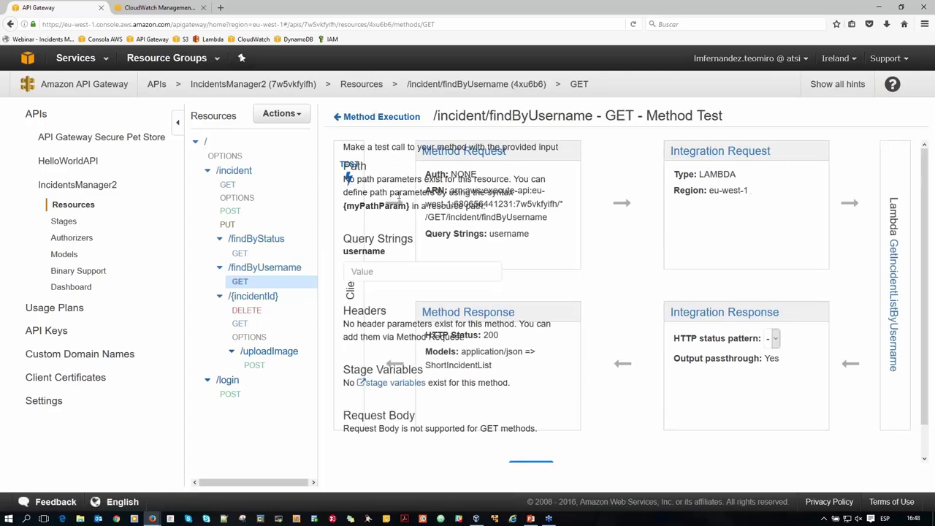
pyautogui.click(457, 271)
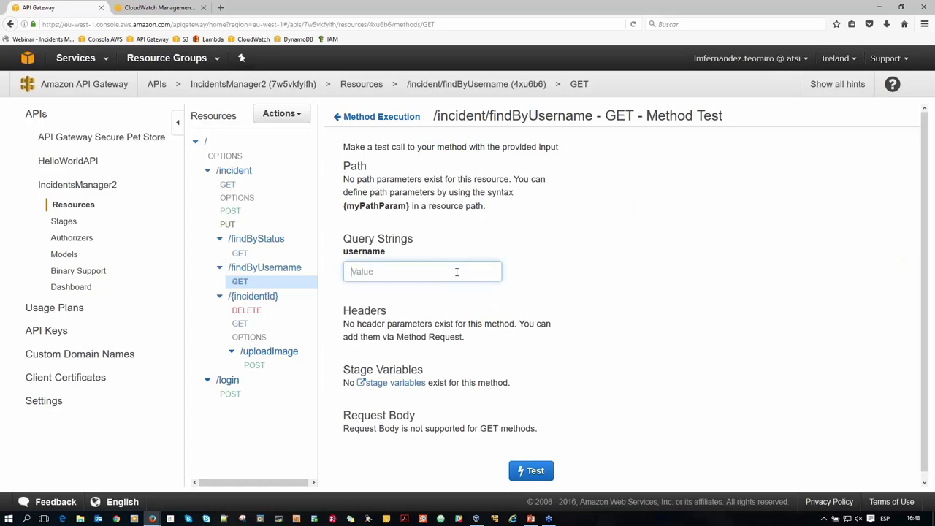
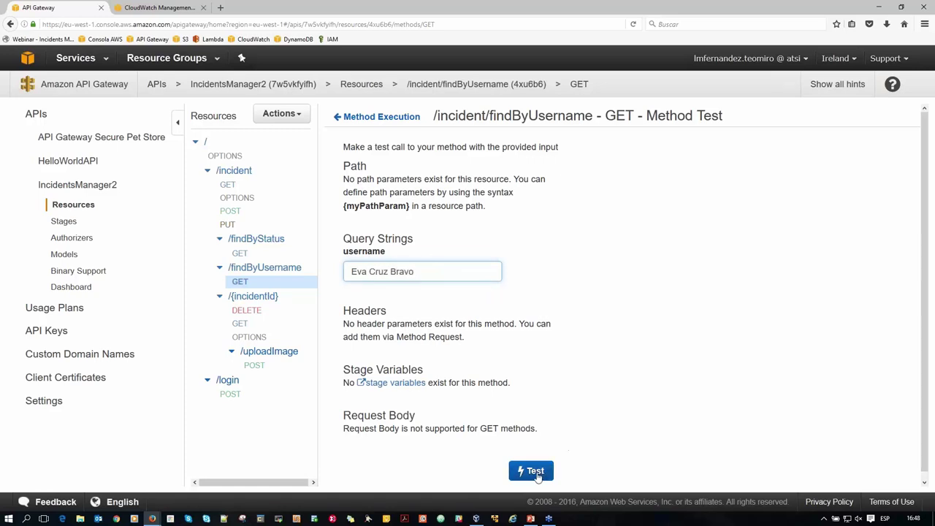
pyautogui.click(531, 470)
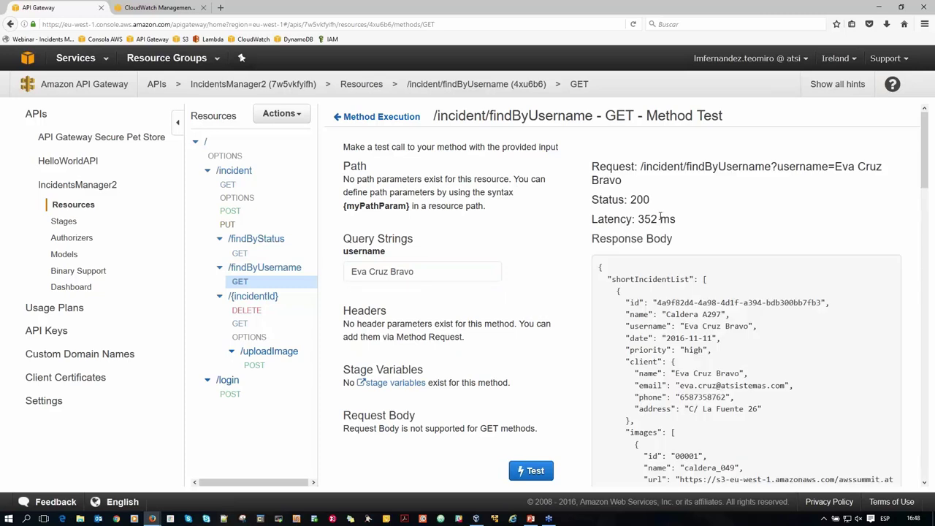
pyautogui.click(388, 118)
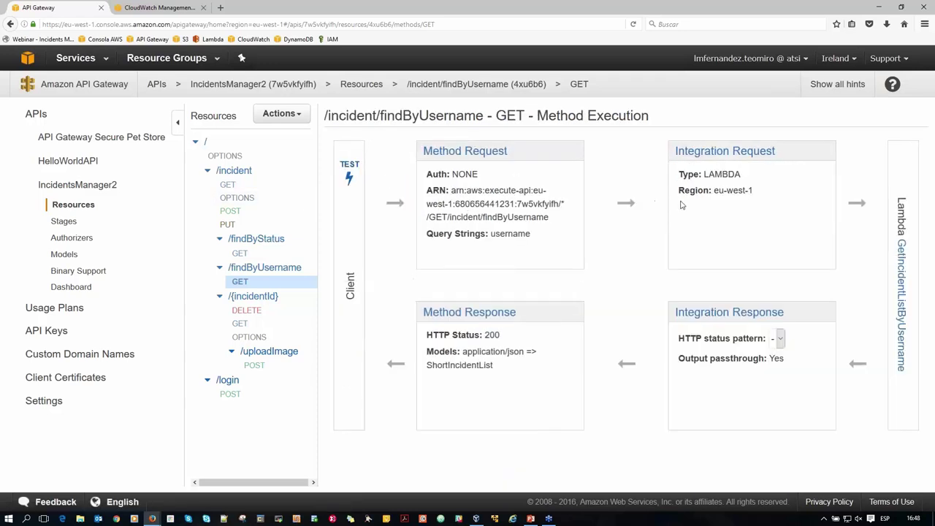
# Inspect the Integration Request's application/json mapping template that passes the username parameter to Lambda.
pyautogui.click(714, 161)
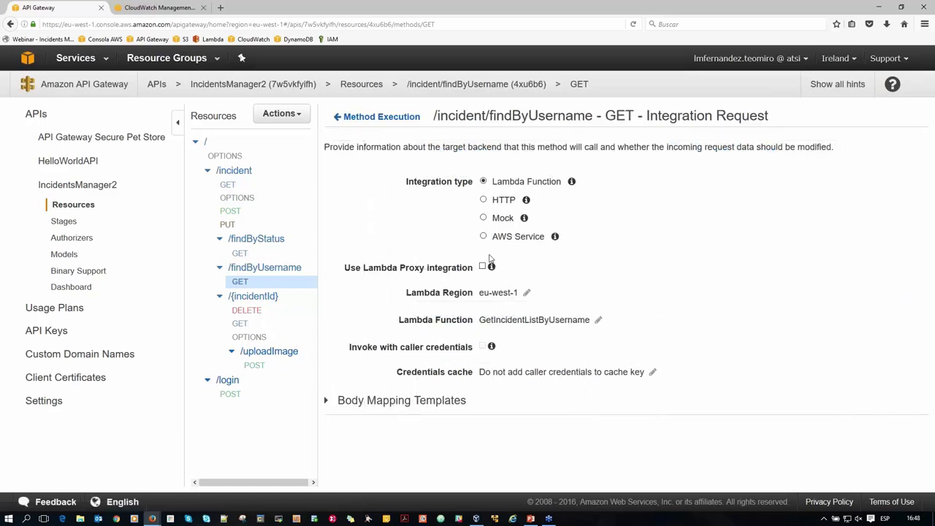
pyautogui.click(328, 400)
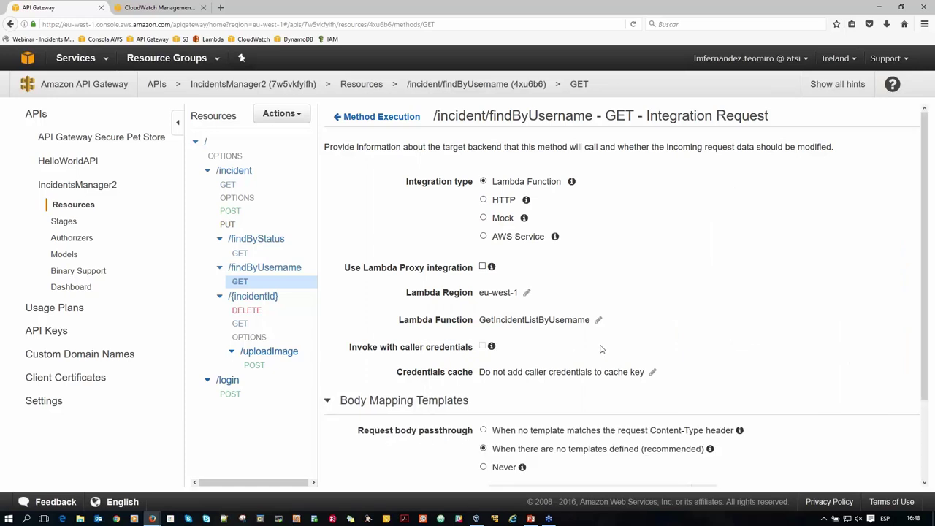
pyautogui.scroll(-2, 578, 373)
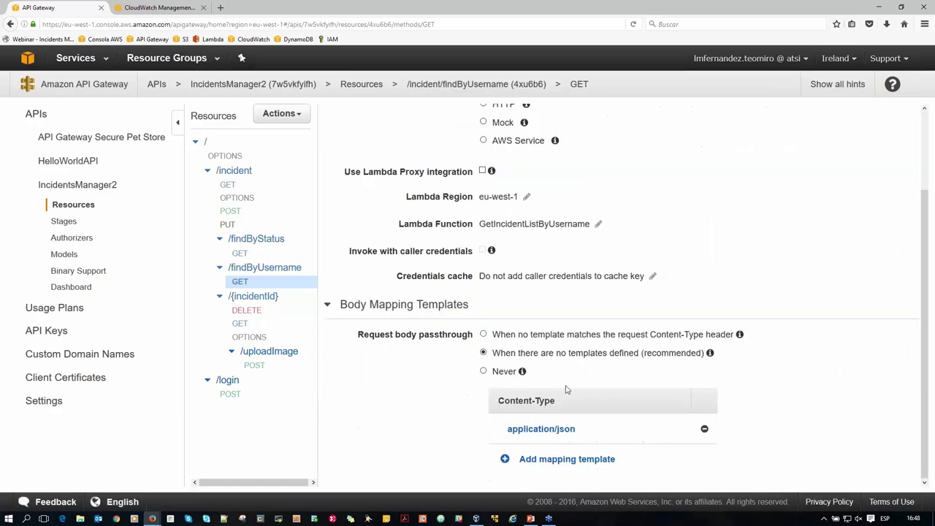
pyautogui.click(538, 431)
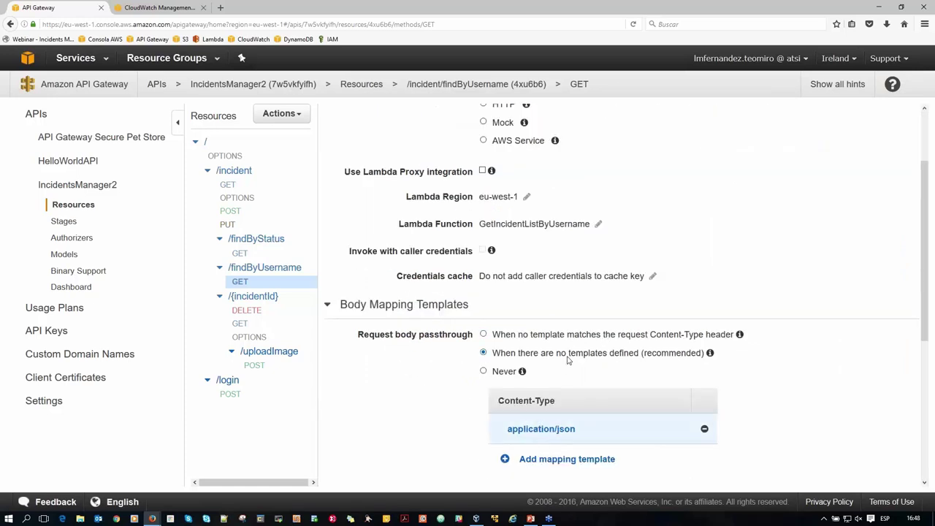
pyautogui.scroll(-3, 568, 354)
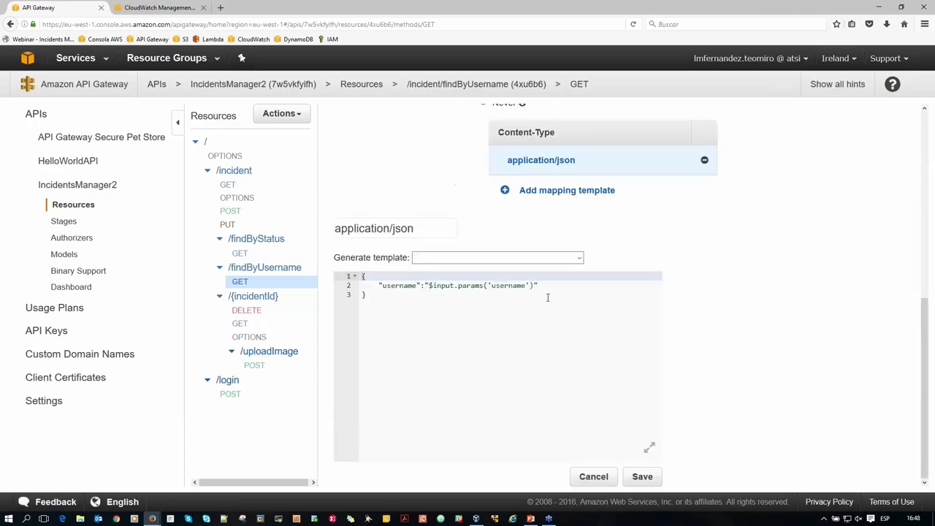
pyautogui.doubleClick(516, 286)
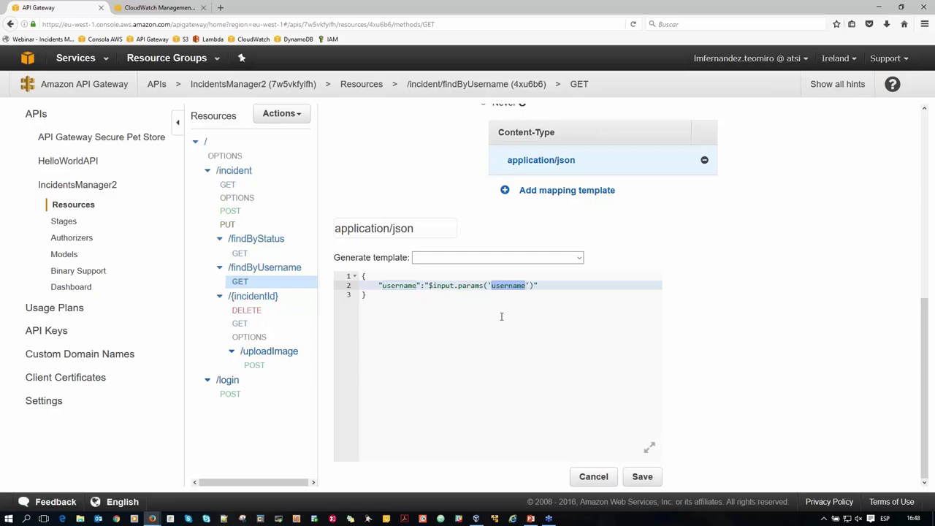
pyautogui.doubleClick(411, 286)
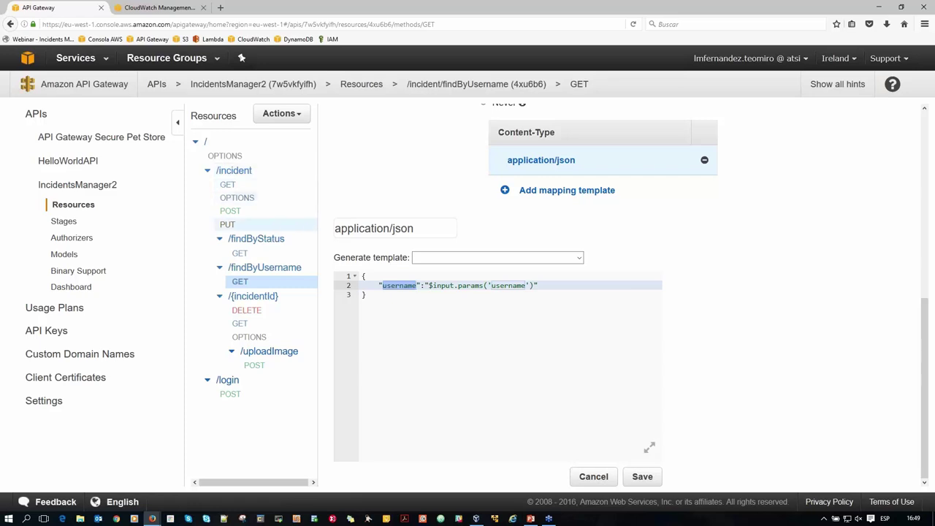
pyautogui.click(65, 222)
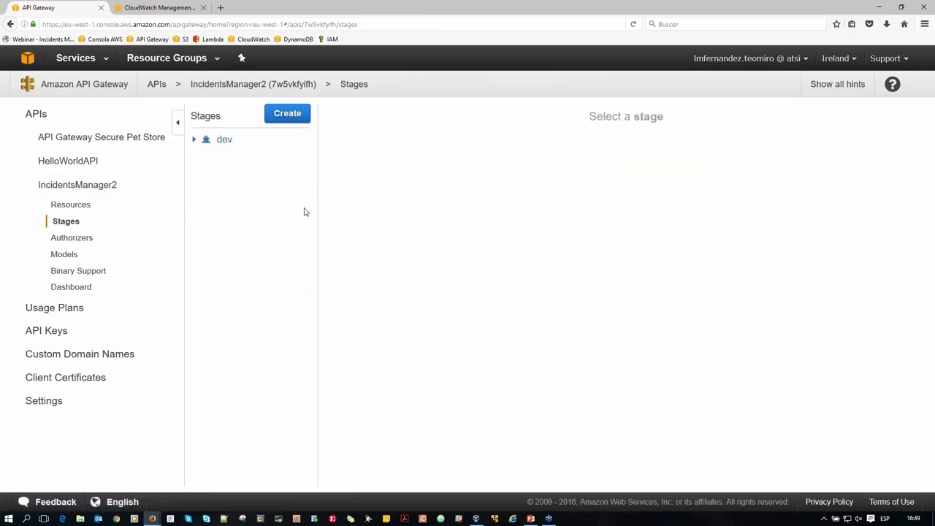
# Expand the dev stage and look through its stage settings.
pyautogui.click(196, 140)
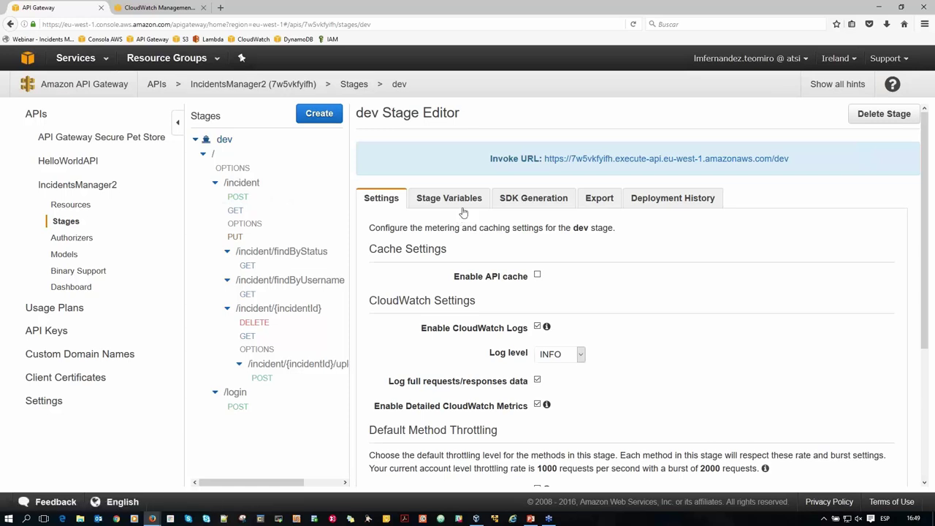
pyautogui.scroll(-3, 464, 212)
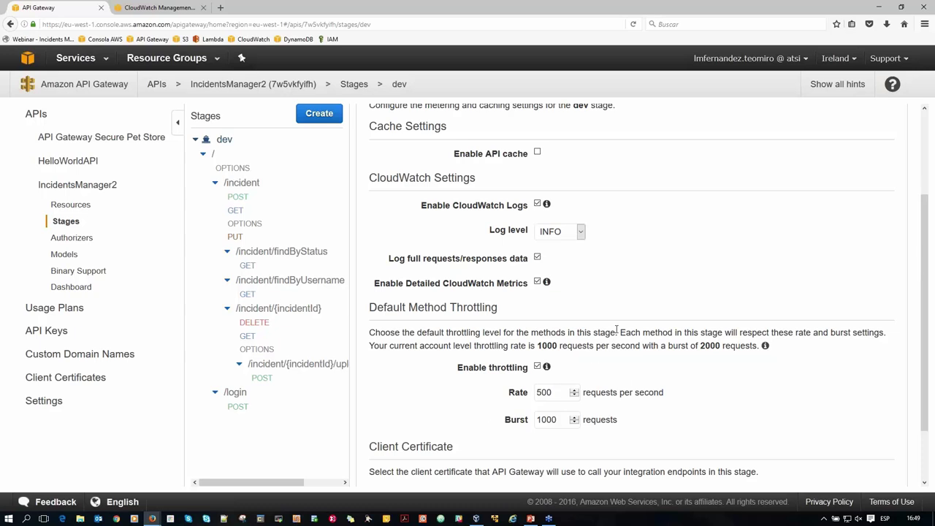
pyautogui.scroll(-1, 617, 330)
pyautogui.scroll(3, 555, 234)
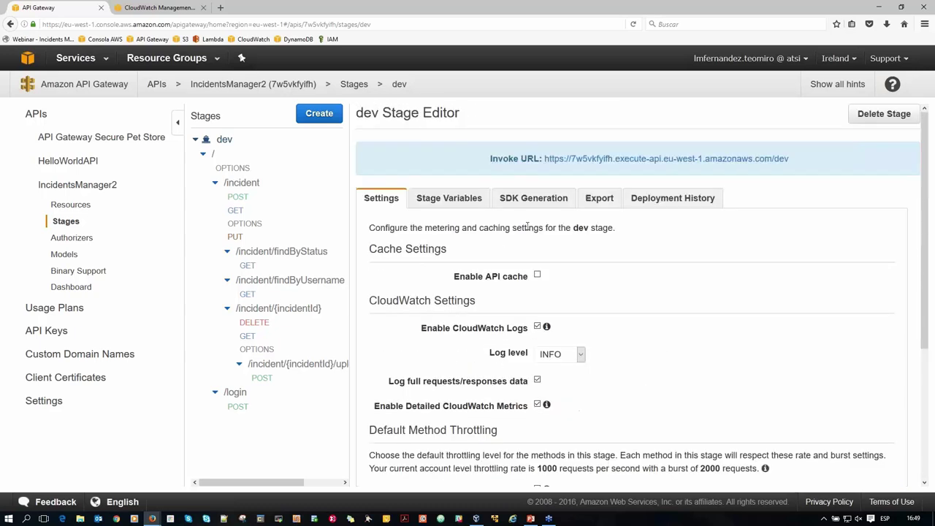
# Browse the dev stage's SDK Generation platforms and Swagger export options.
pyautogui.click(538, 201)
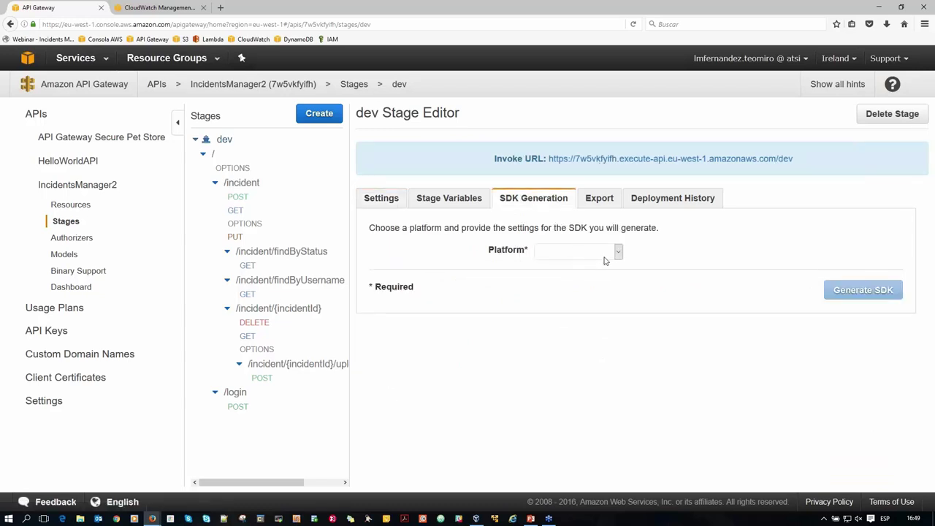
pyautogui.click(604, 252)
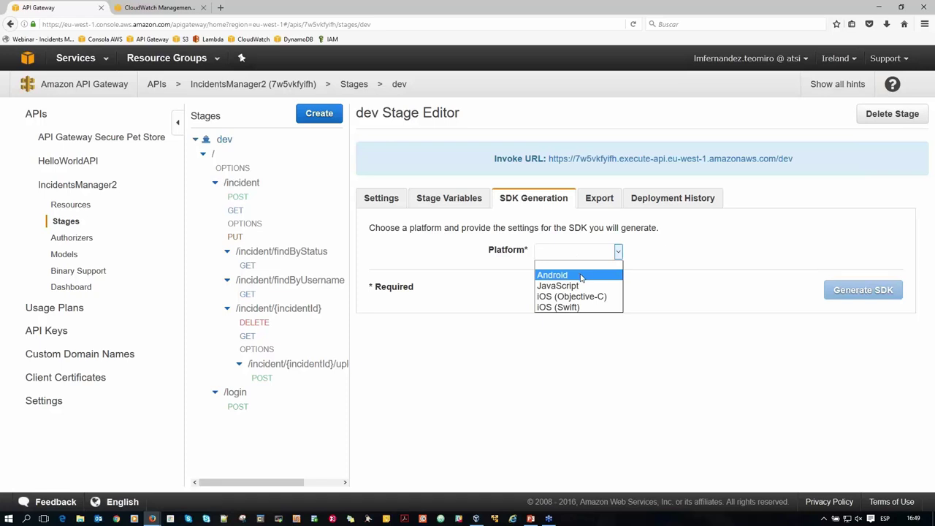
pyautogui.click(600, 200)
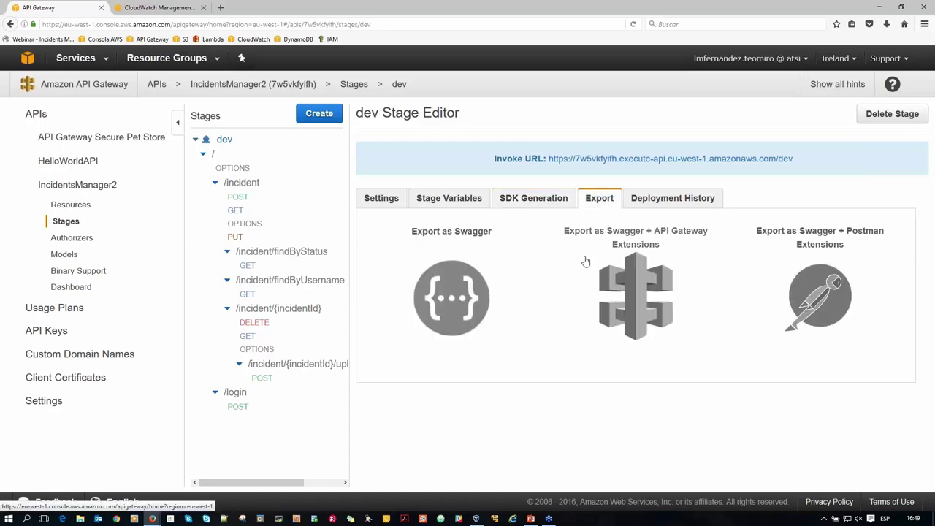
pyautogui.moveTo(460, 265)
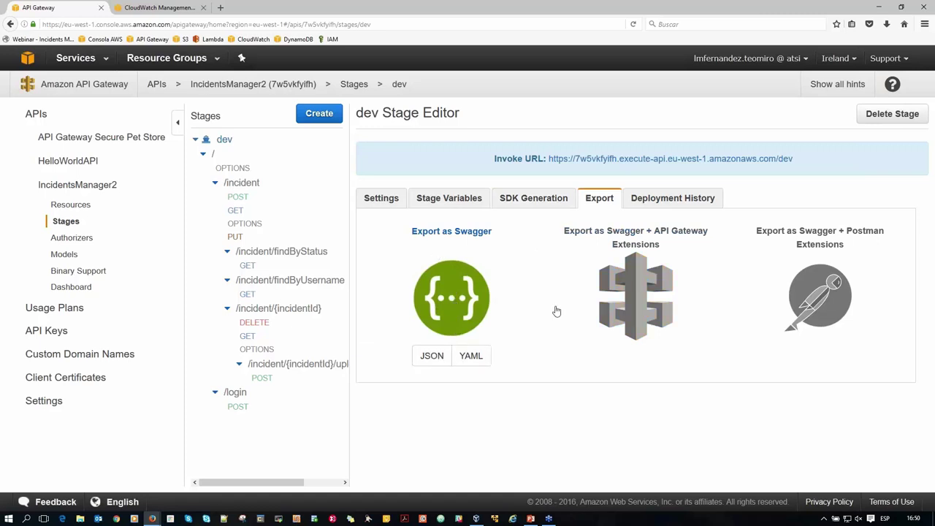
pyautogui.moveTo(616, 314)
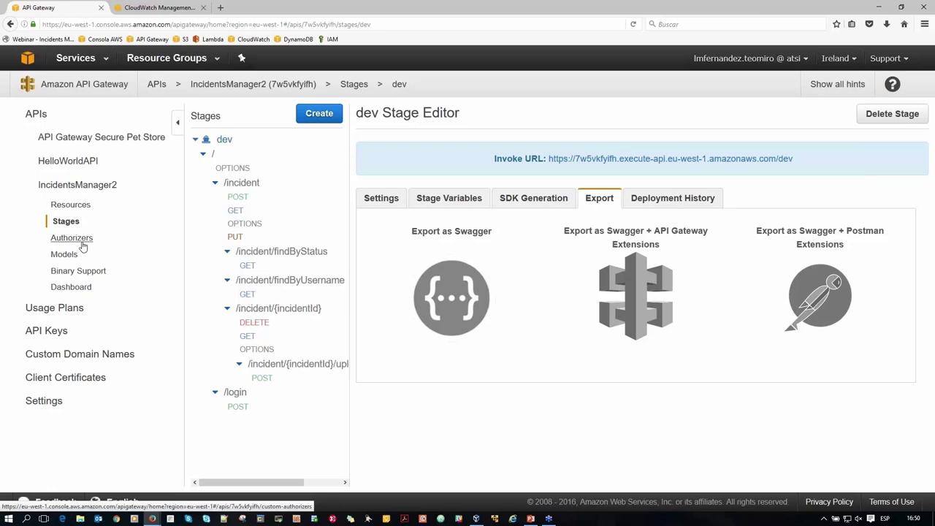
pyautogui.click(76, 257)
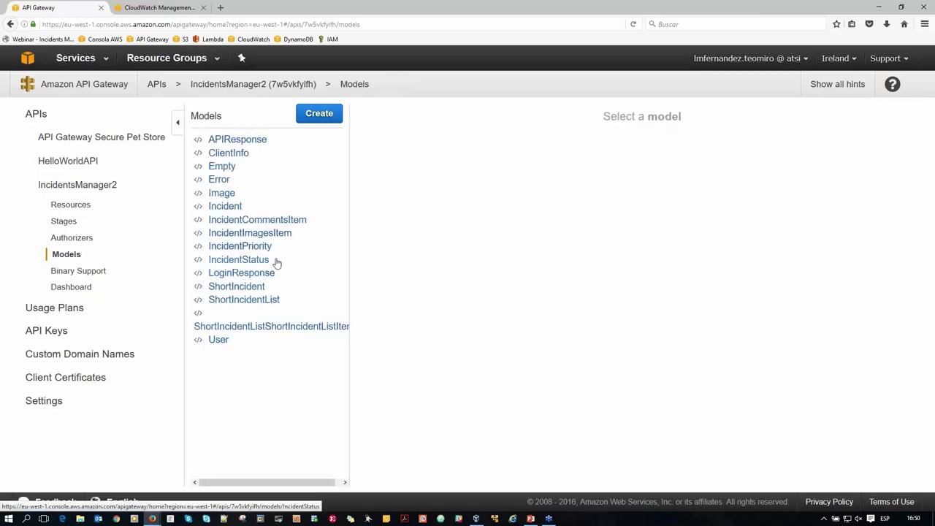
# Open the Incident model and scroll through its application/json schema.
pyautogui.click(227, 207)
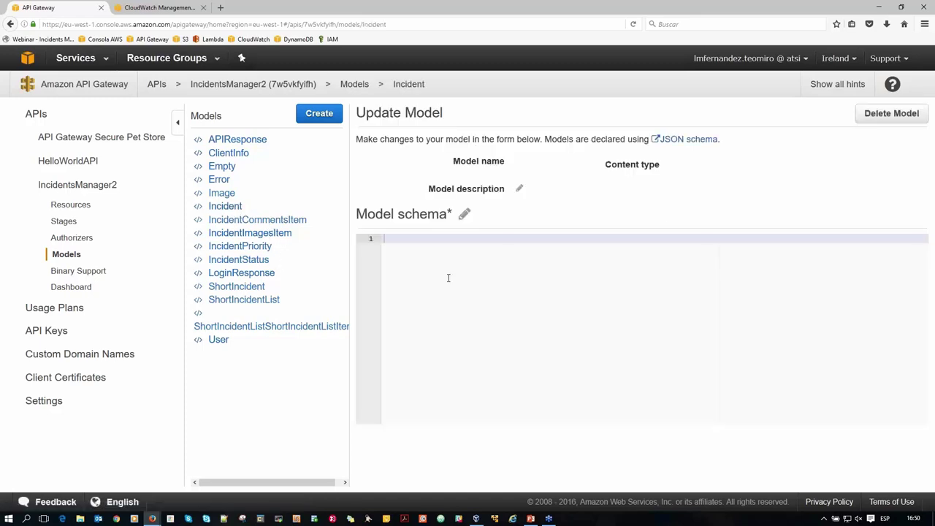
pyautogui.scroll(-4, 529, 310)
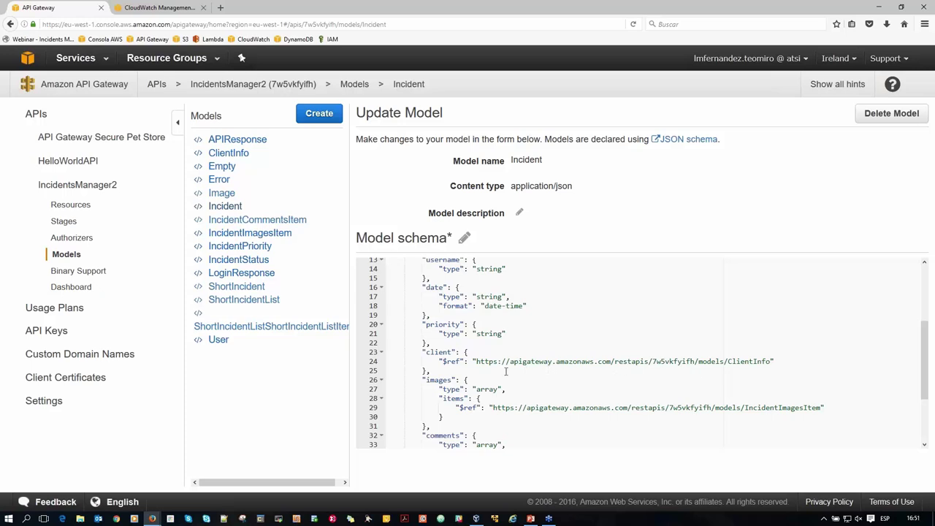
# Review the IncidentsManager2 metrics dashboard and API Gateway settings, then move to CloudWatch.
pyautogui.click(82, 287)
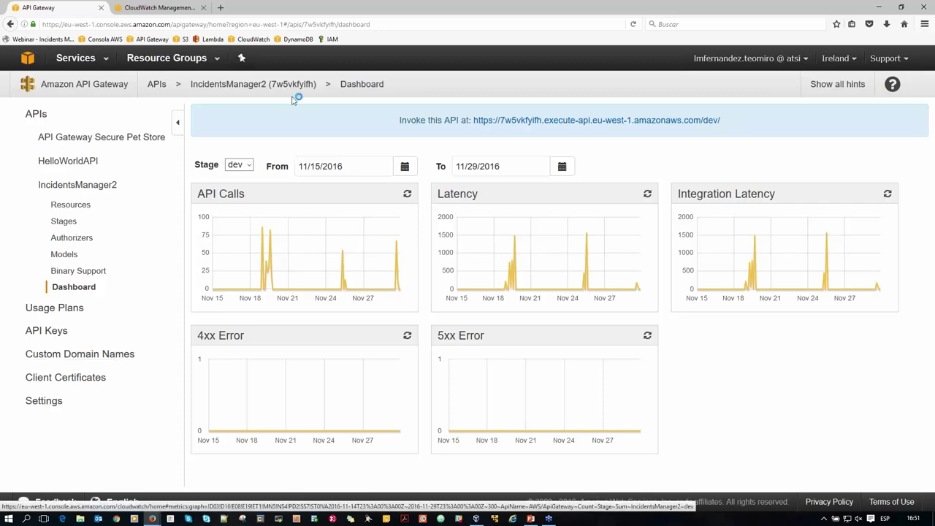
pyautogui.moveTo(272, 84)
pyautogui.mouseDown()
pyautogui.moveTo(317, 85)
pyautogui.moveTo(274, 83)
pyautogui.mouseUp()
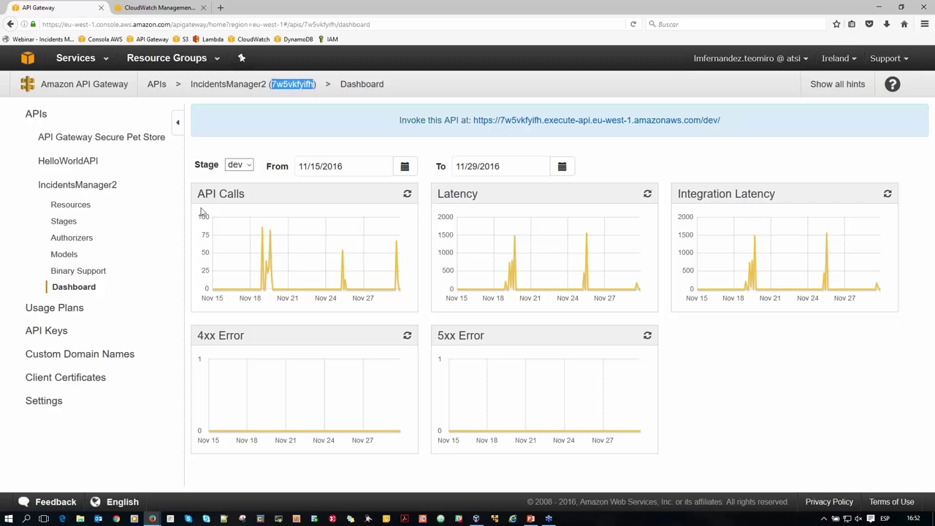
pyautogui.click(53, 408)
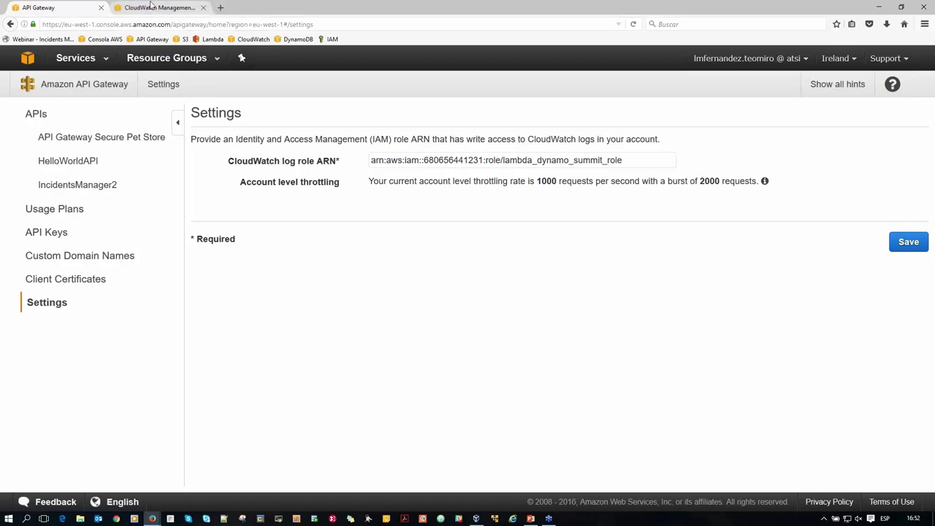
pyautogui.click(151, 7)
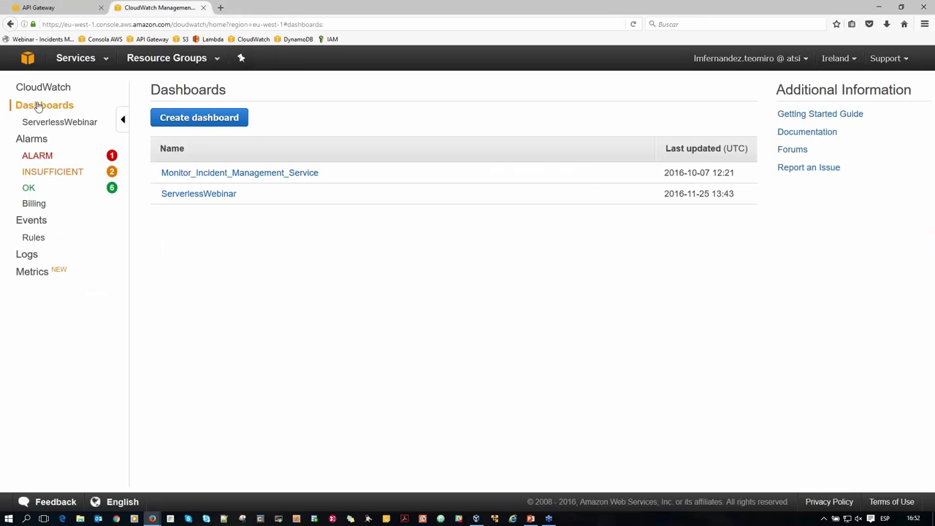
# Scroll through the ServerlessWebinar dashboard's widgets, then go to the Metrics browser for ApiGateway metrics.
pyautogui.click(229, 195)
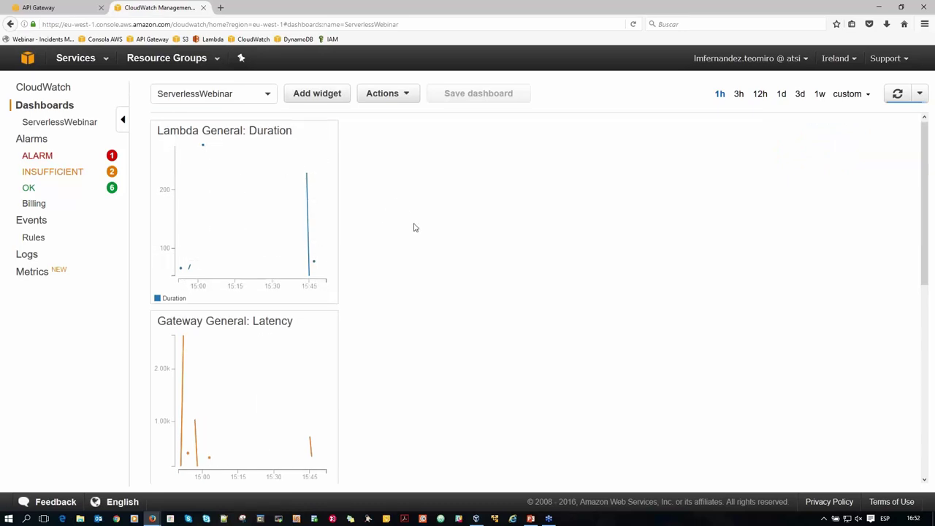
pyautogui.scroll(-3, 414, 227)
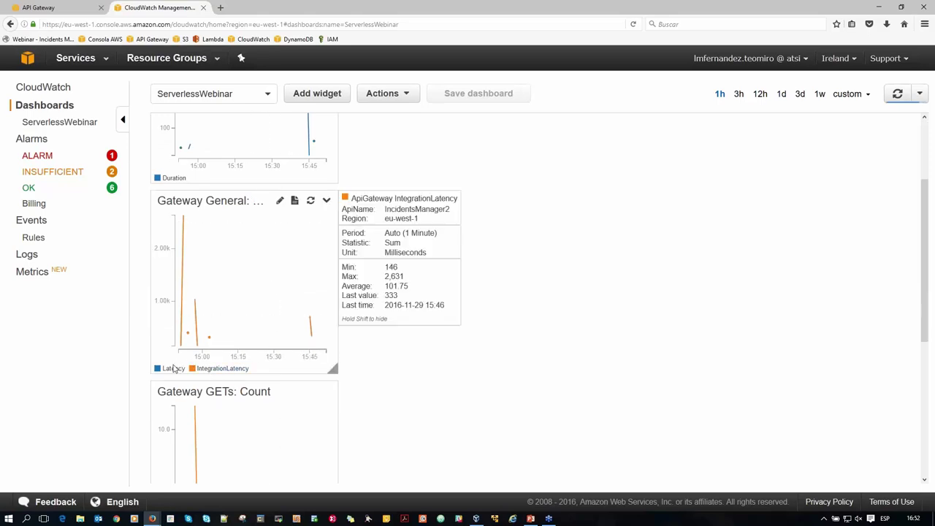
pyautogui.moveTo(173, 371)
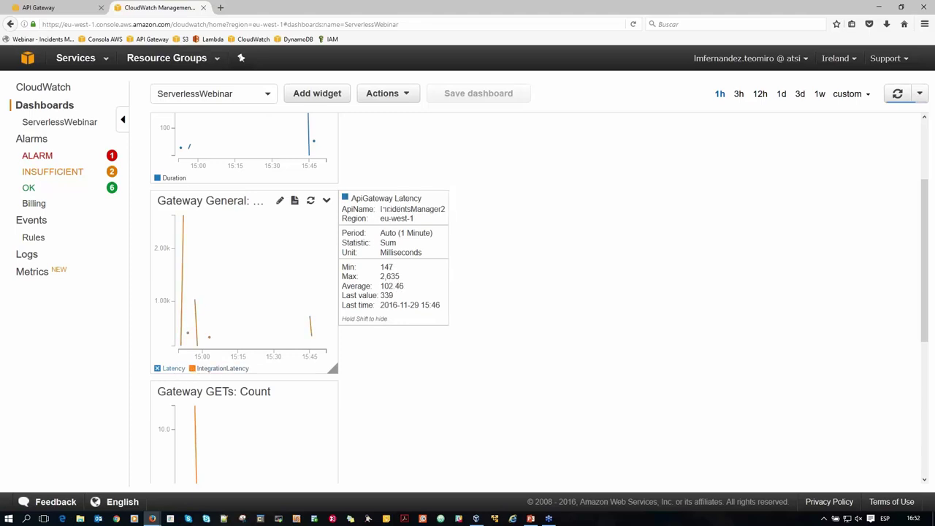
pyautogui.scroll(-3, 580, 315)
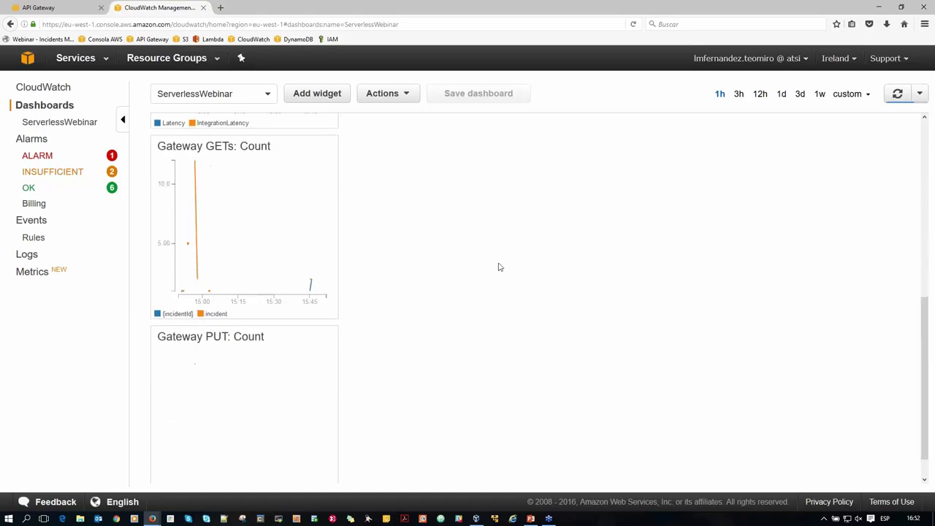
pyautogui.moveTo(219, 322)
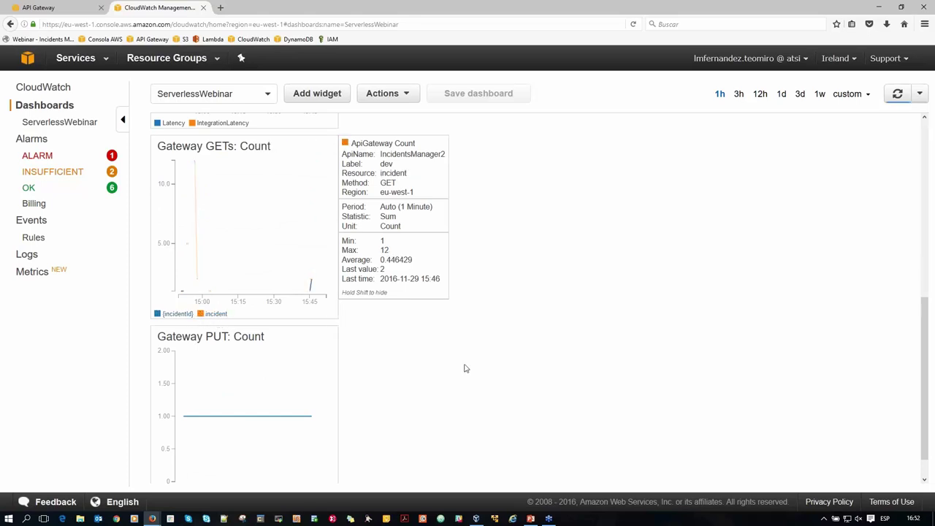
pyautogui.scroll(-1, 504, 357)
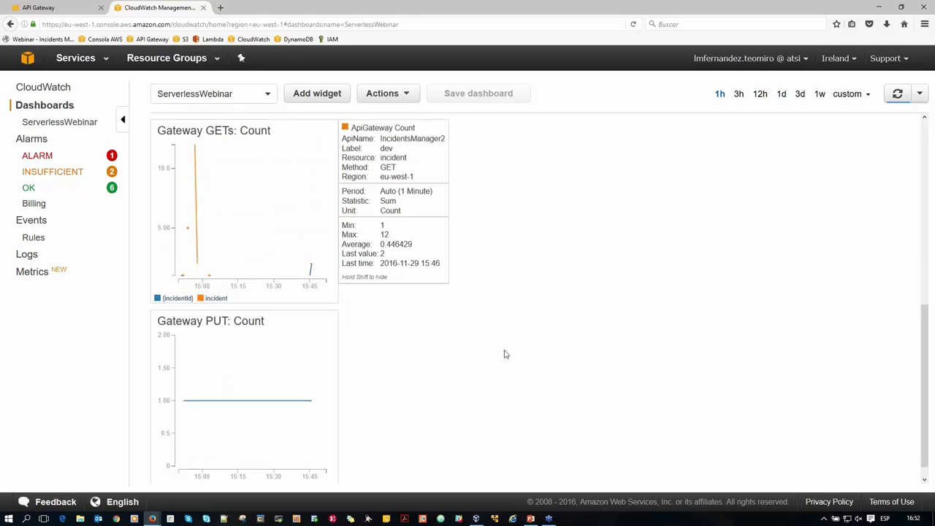
pyautogui.scroll(-1, 504, 354)
pyautogui.click(26, 271)
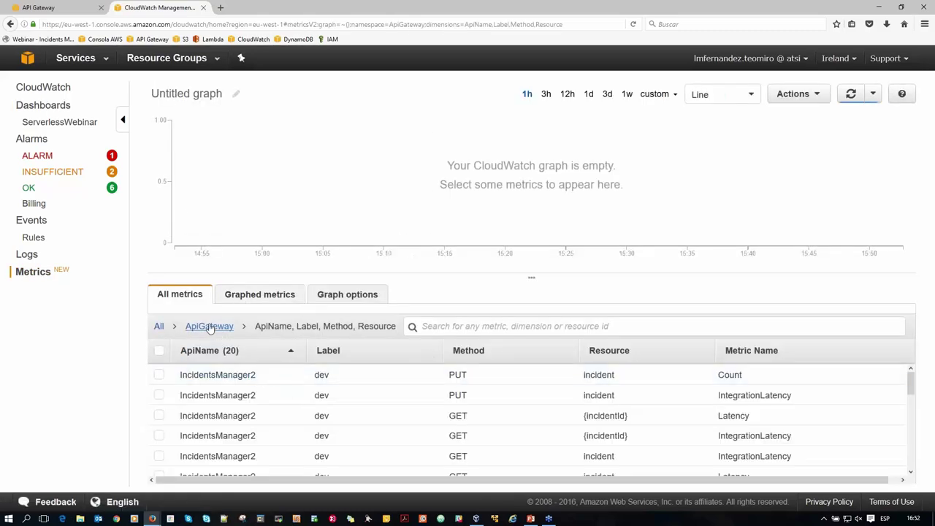
# Go back to the All metric namespaces list in CloudWatch, then switch to the AWS_Lambda VirtualBox machine.
pyautogui.click(159, 328)
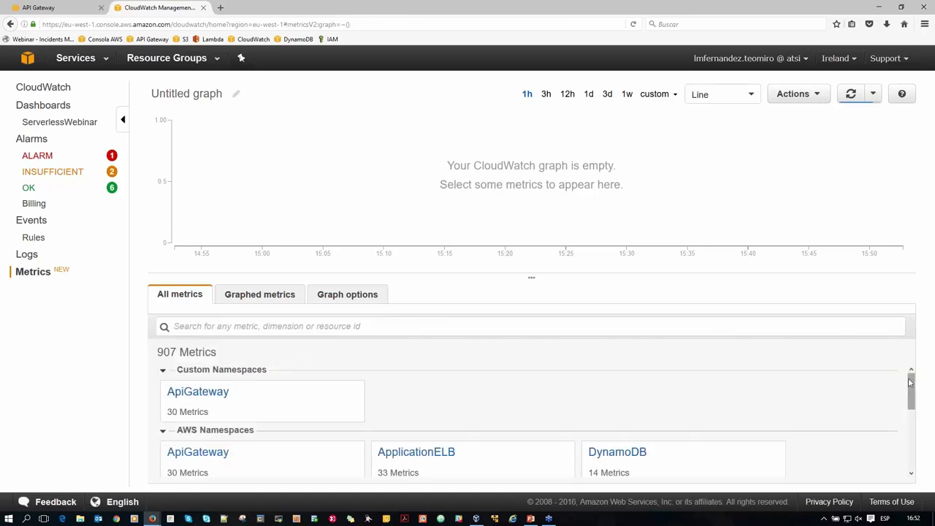
pyautogui.moveTo(911, 388); pyautogui.dragTo(883, 378)
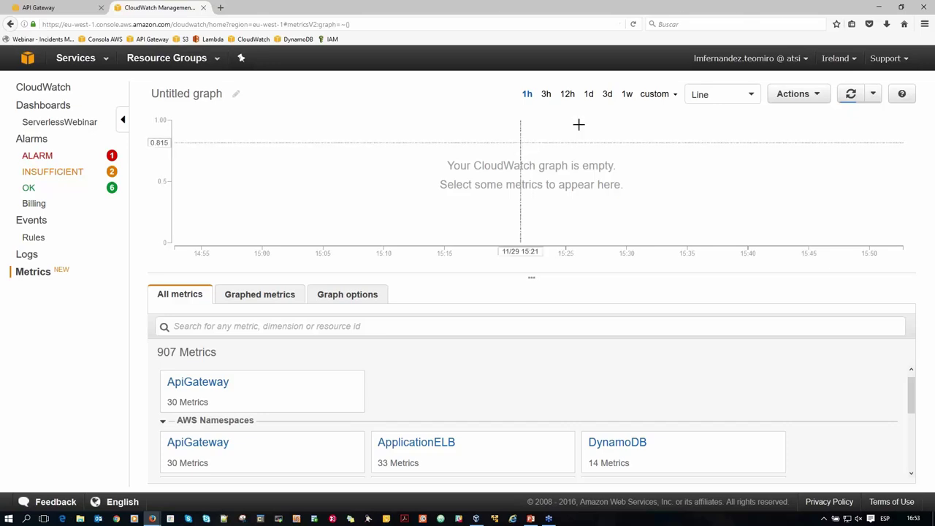
pyautogui.click(477, 518)
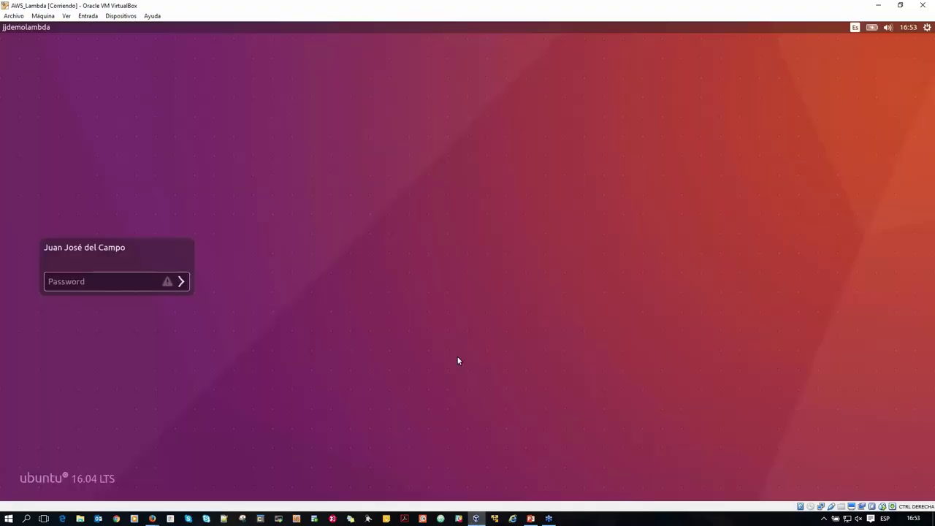
# Log in to the Ubuntu VM with the account password, re-entering it after the first try.
pyautogui.click(124, 285)
pyautogui.write('•••••••')
pyautogui.press('Return')
pyautogui.write('••••••••')
pyautogui.press('Return')
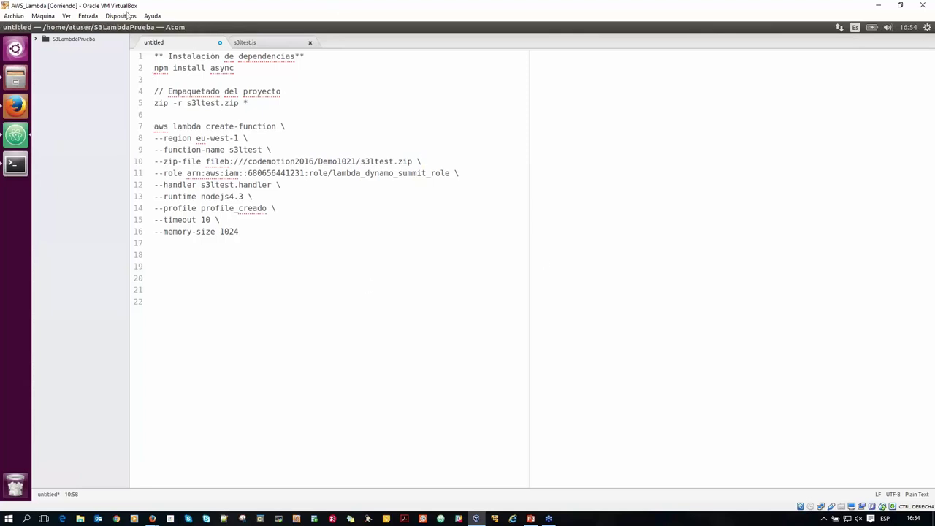
# In s3ltest.js, highlight the dependency declarations on lines 3–6 and the 'aws-sdk' name.
pyautogui.click(244, 42)
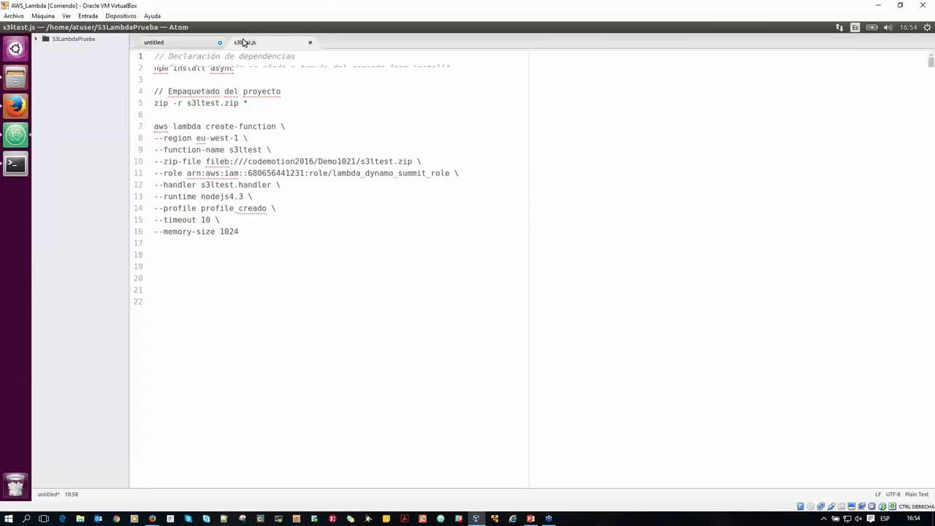
pyautogui.click(334, 103)
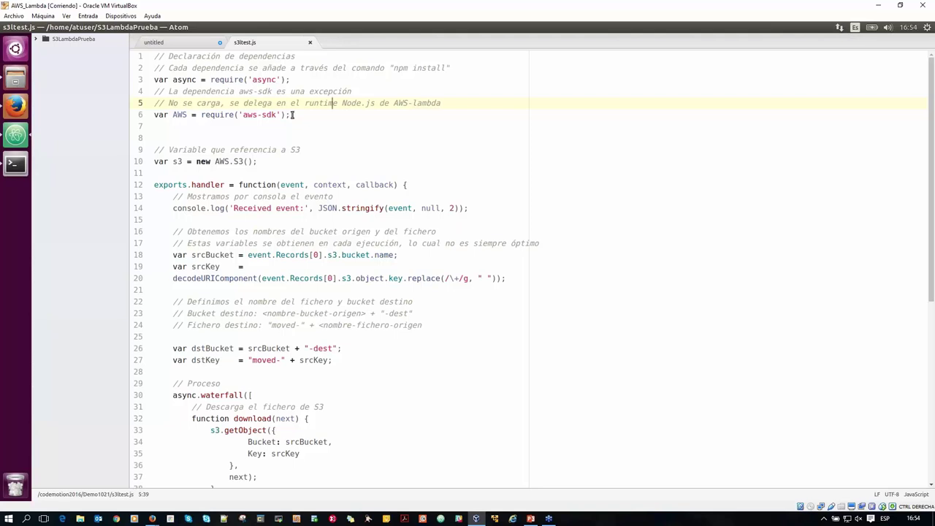
pyautogui.moveTo(293, 114); pyautogui.dragTo(154, 76)
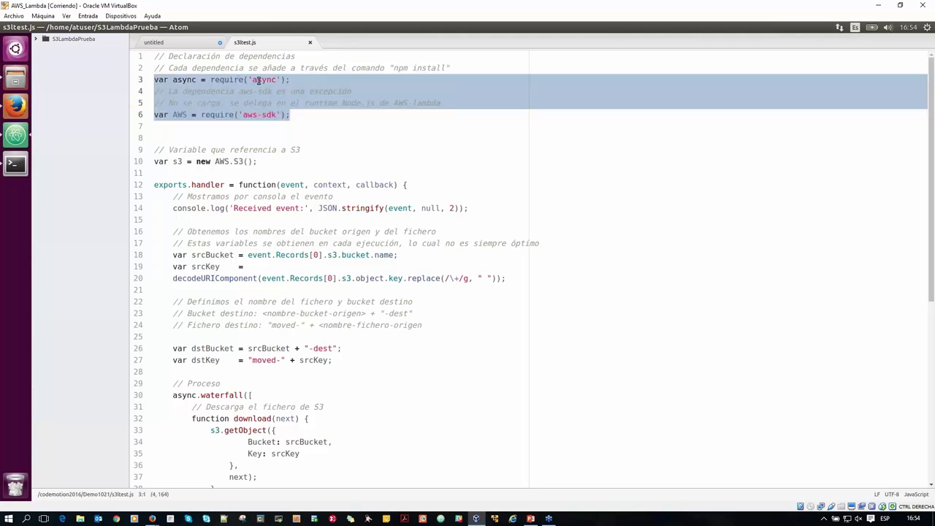
pyautogui.click(240, 115)
pyautogui.moveTo(241, 114); pyautogui.dragTo(280, 115)
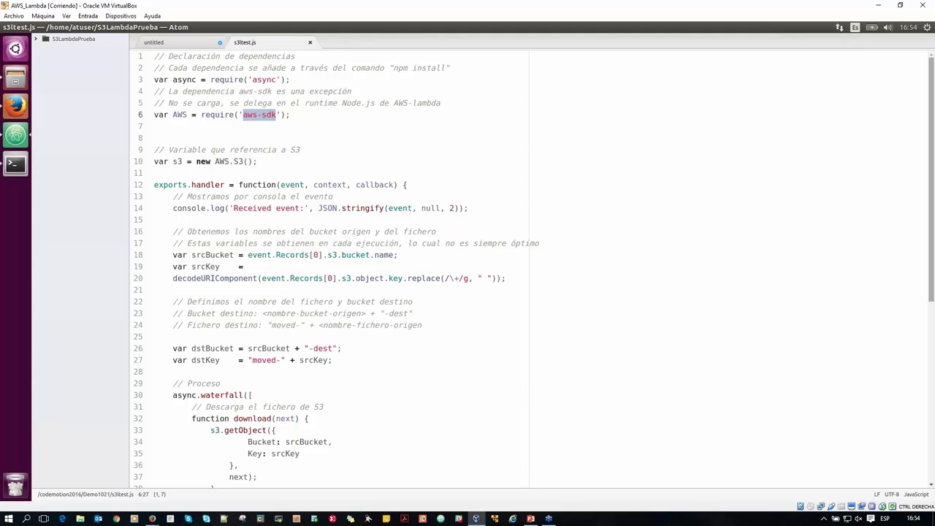
# Highlight the handler's 'event' parameter and the upload function that copies the file.
pyautogui.moveTo(932, 177); pyautogui.dragTo(933, 239)
pyautogui.doubleClick(291, 63)
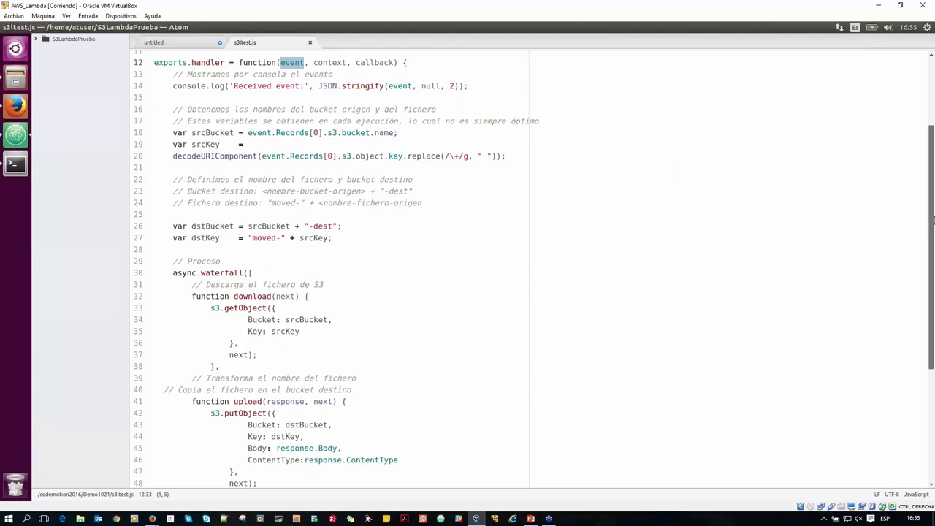
pyautogui.moveTo(933, 220); pyautogui.dragTo(933, 314)
pyautogui.moveTo(172, 111); pyautogui.dragTo(272, 193)
pyautogui.moveTo(190, 241); pyautogui.dragTo(259, 330)
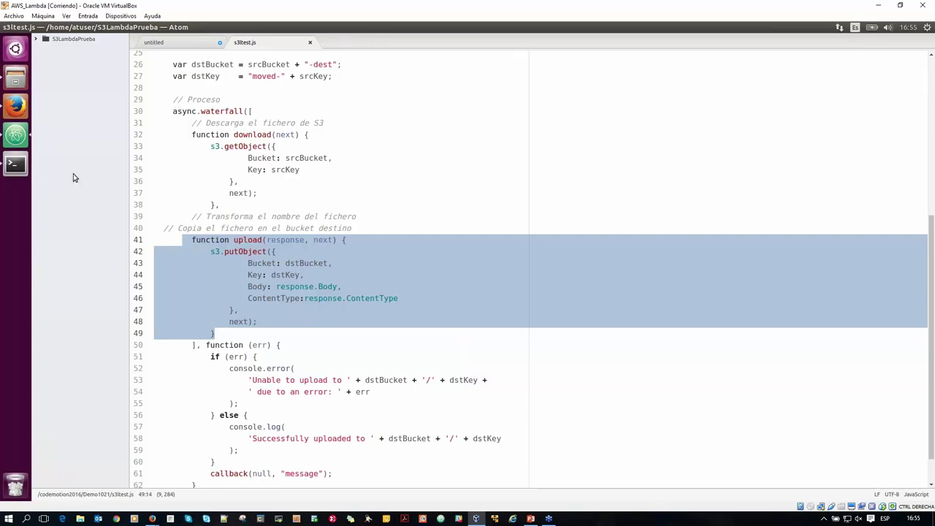
pyautogui.click(15, 164)
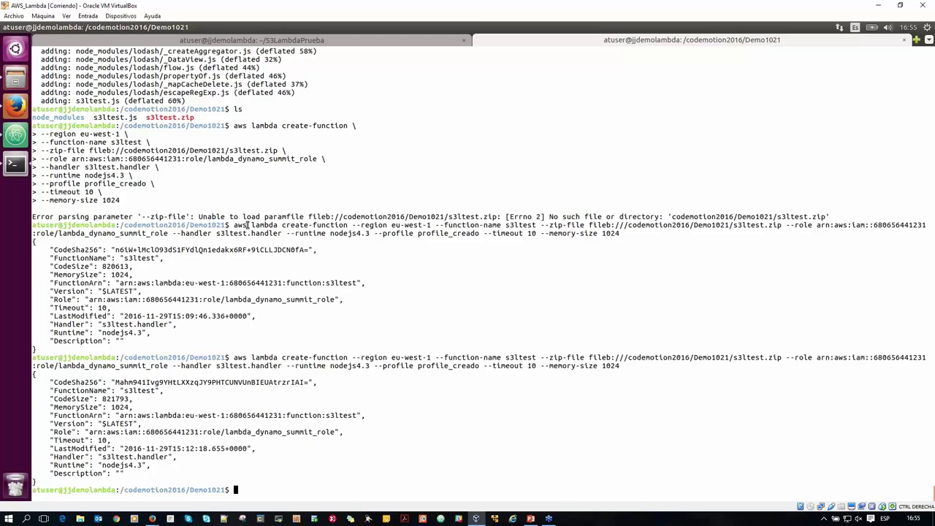
# List the project folder with tree and install the async package via npm install async.
pyautogui.write('tree')
pyautogui.press('Return')
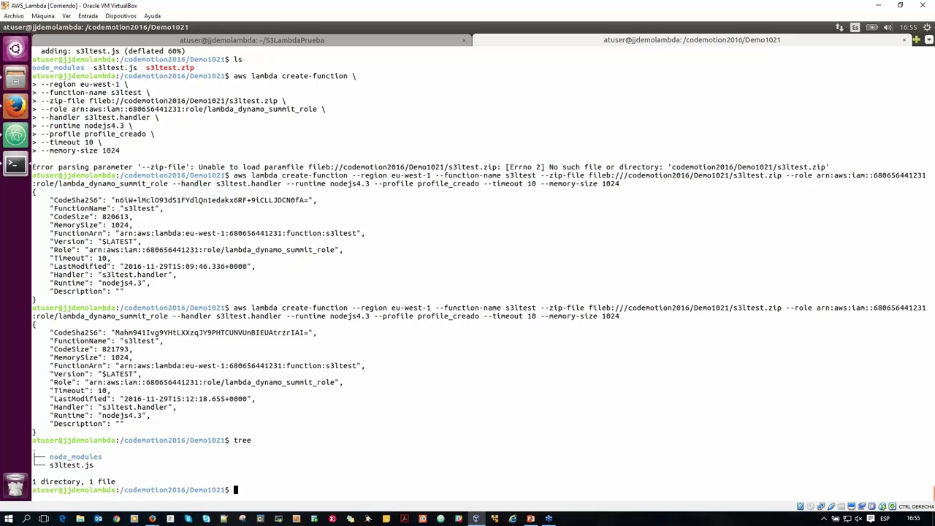
pyautogui.write('npm install async')
pyautogui.press('Return')
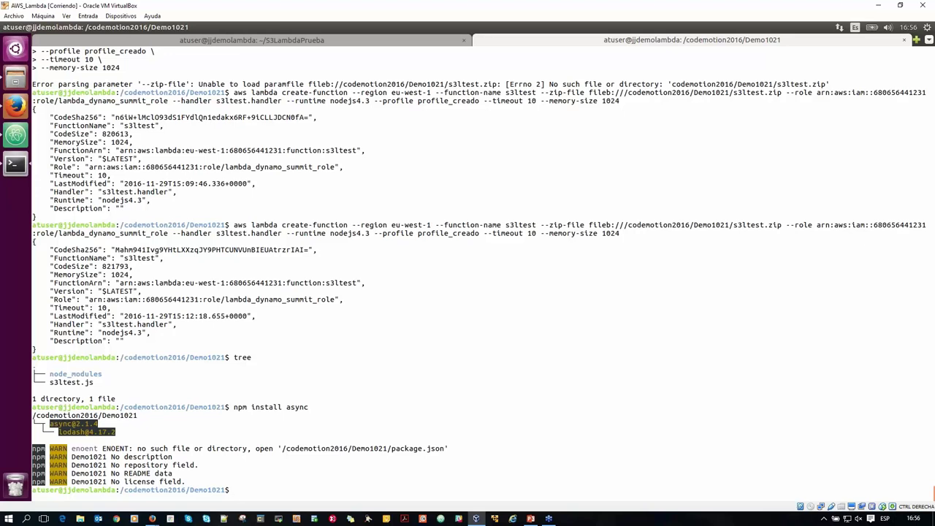
# Package everything into s3ltest.zip with zip -r, then re-run tree to confirm the archive.
pyautogui.write('zip -r s3ltest.js')
pyautogui.press('BackSpace')
pyautogui.press('BackSpace')
pyautogui.press('BackSpace')
pyautogui.write('zip *')
pyautogui.press('Return')
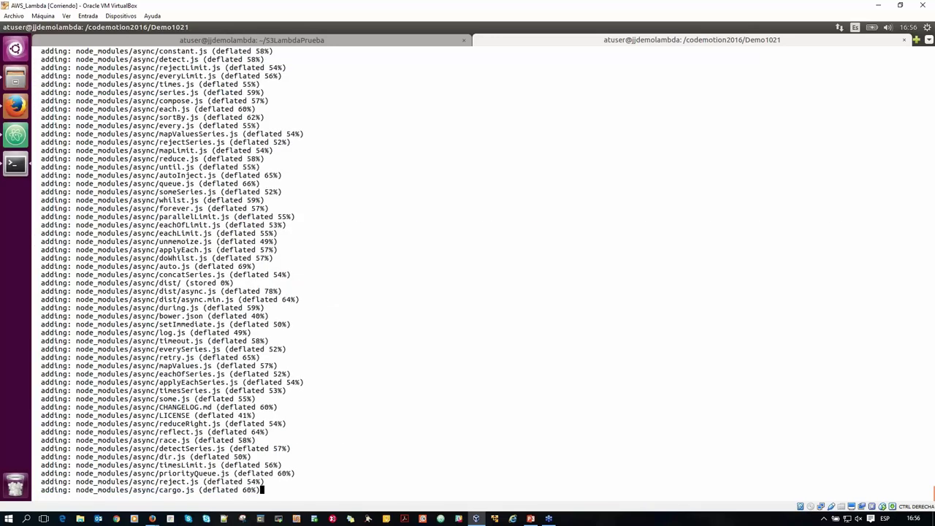
pyautogui.write('te')
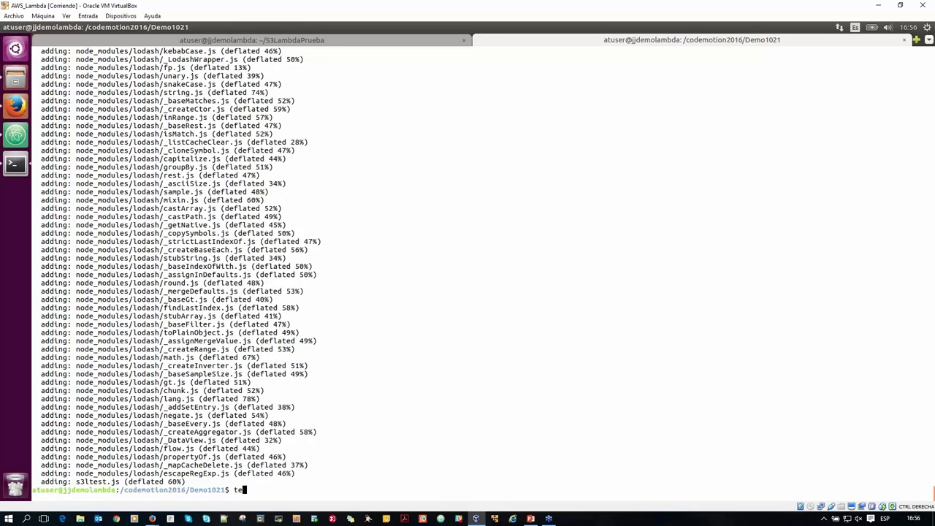
pyautogui.write('e')
pyautogui.press('Return')
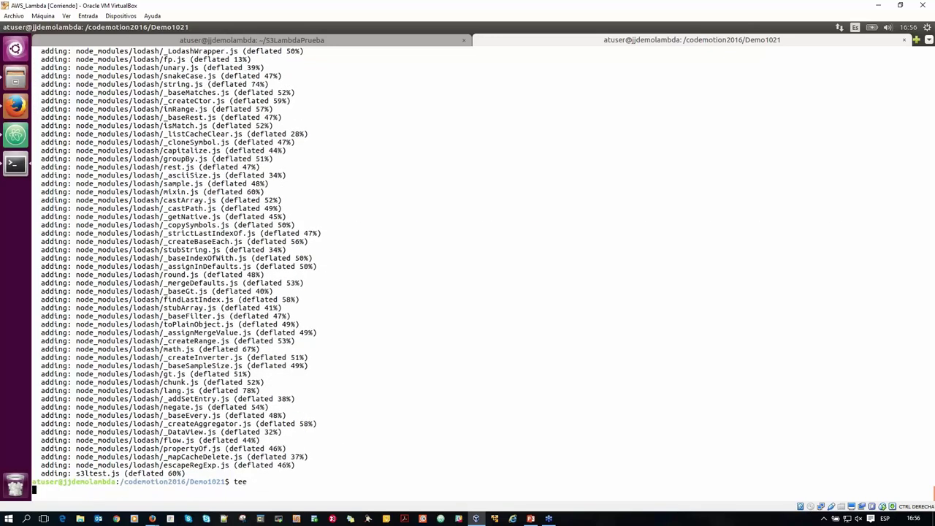
pyautogui.hotkey('ctrl', 'c')
pyautogui.write('tr')
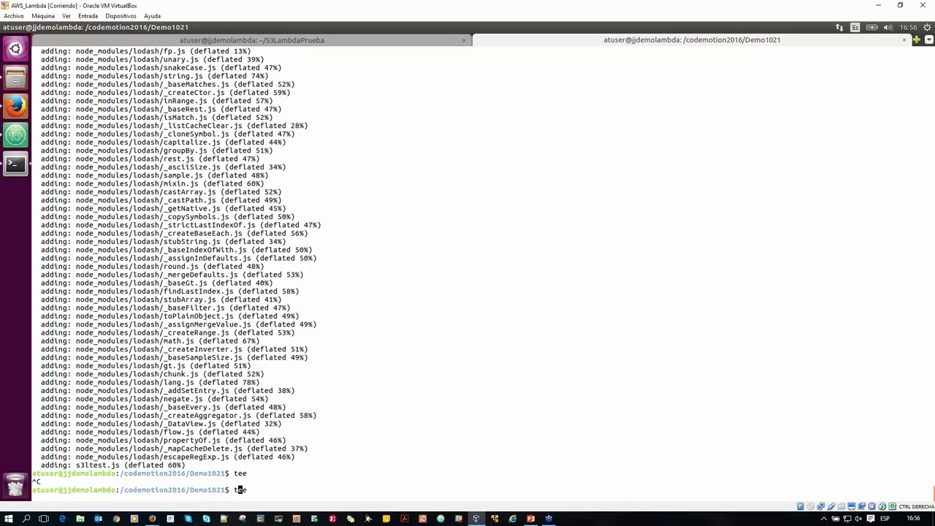
pyautogui.write('ee')
pyautogui.press('Return')
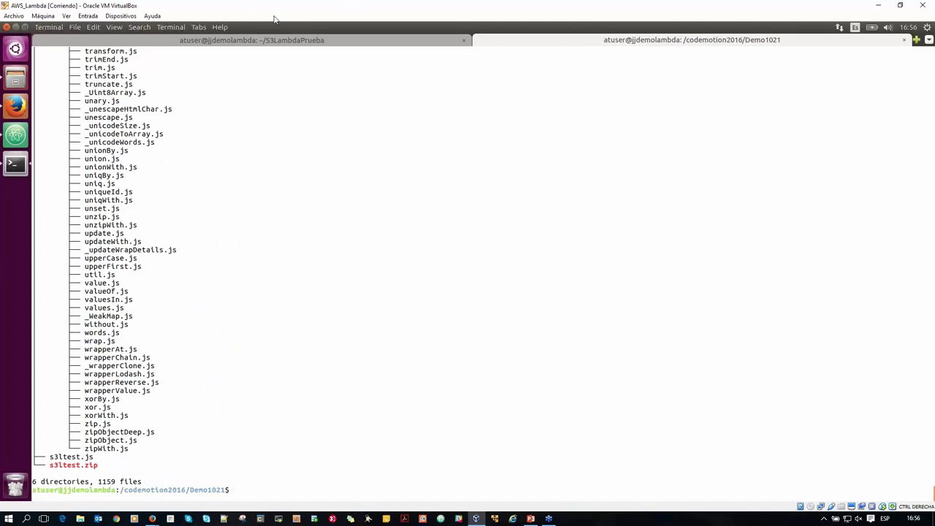
pyautogui.click(257, 40)
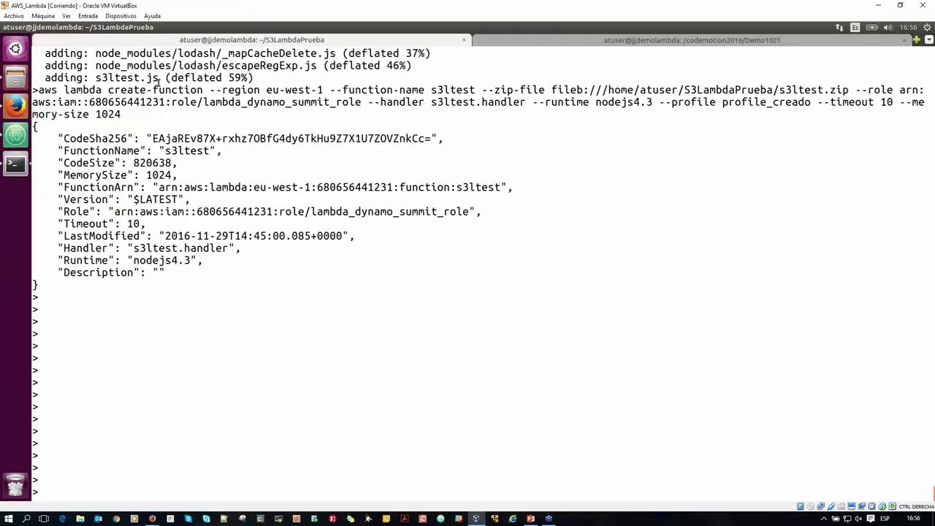
pyautogui.scroll(2, 141, 87)
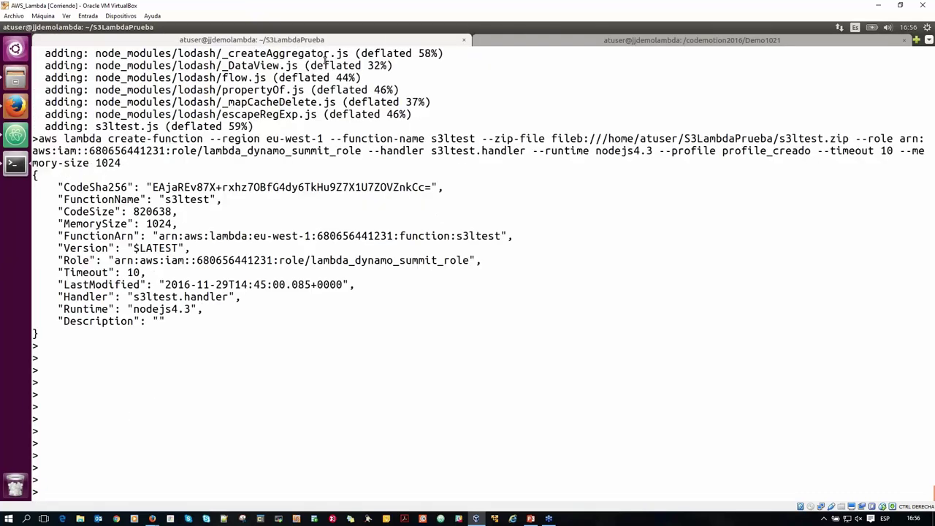
pyautogui.click(547, 38)
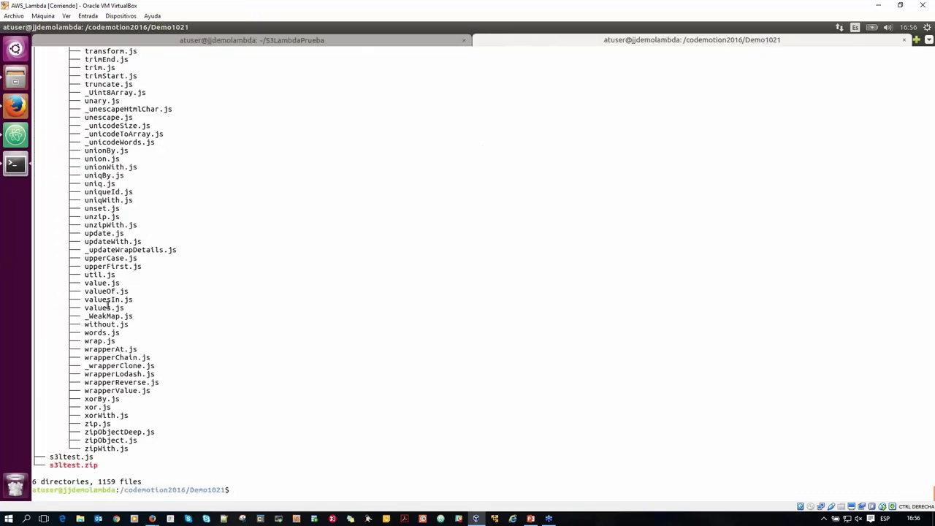
# In the untitled notes, review region eu-west-1, name s3ltest, zip path, role ARN and nodejs4.3 runtime.
pyautogui.click(18, 134)
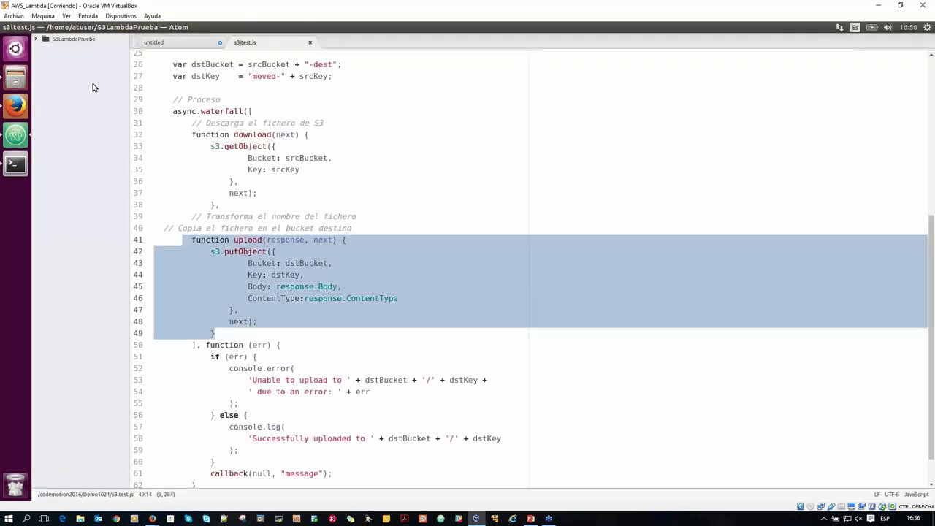
pyautogui.click(165, 41)
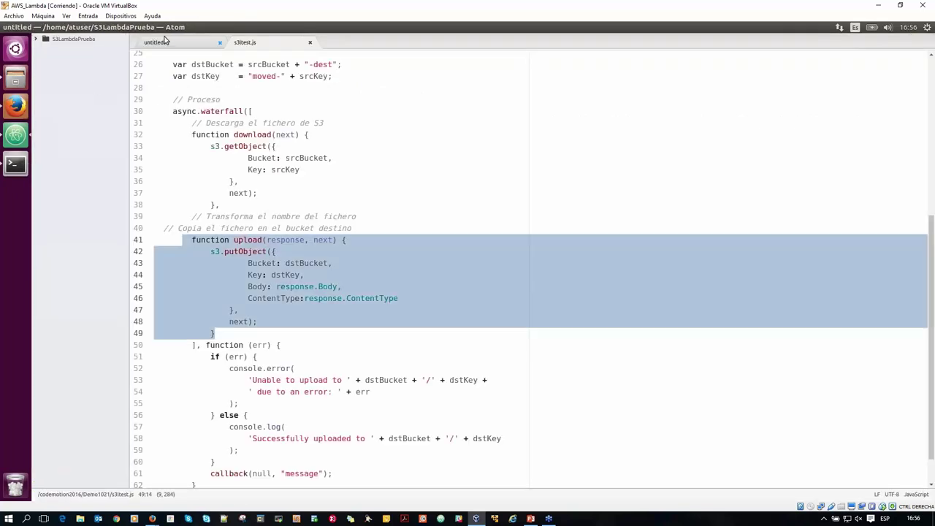
pyautogui.keyDown('shift'); pyautogui.click(155, 127); pyautogui.keyUp('shift')
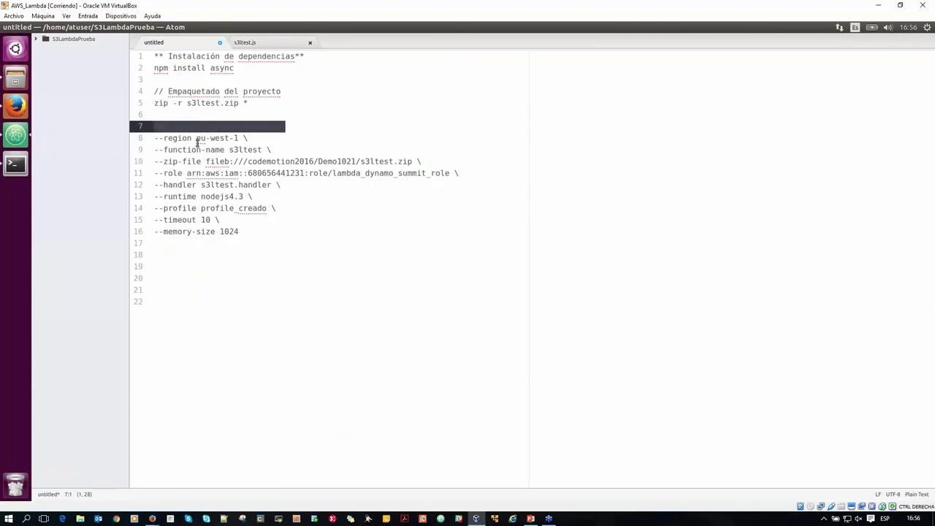
pyautogui.moveTo(248, 138); pyautogui.dragTo(193, 138)
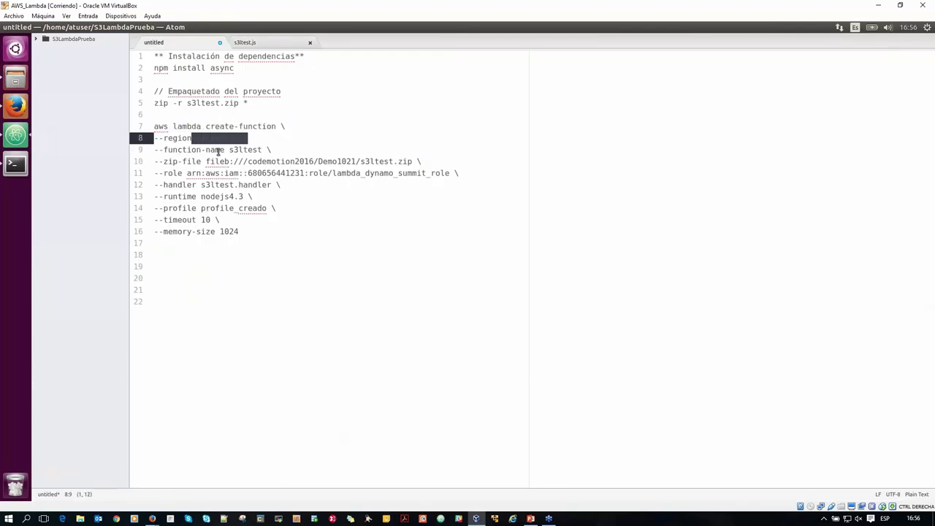
pyautogui.doubleClick(245, 149)
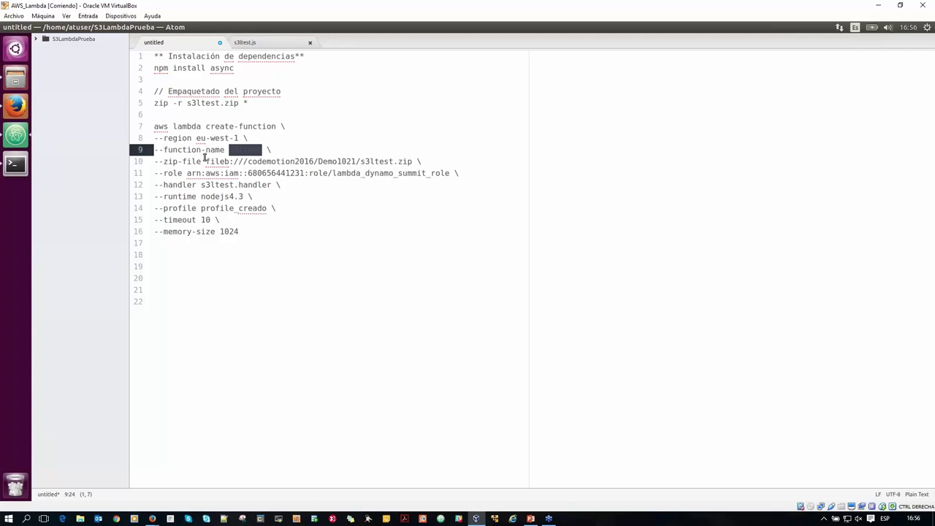
pyautogui.moveTo(205, 161); pyautogui.dragTo(416, 161)
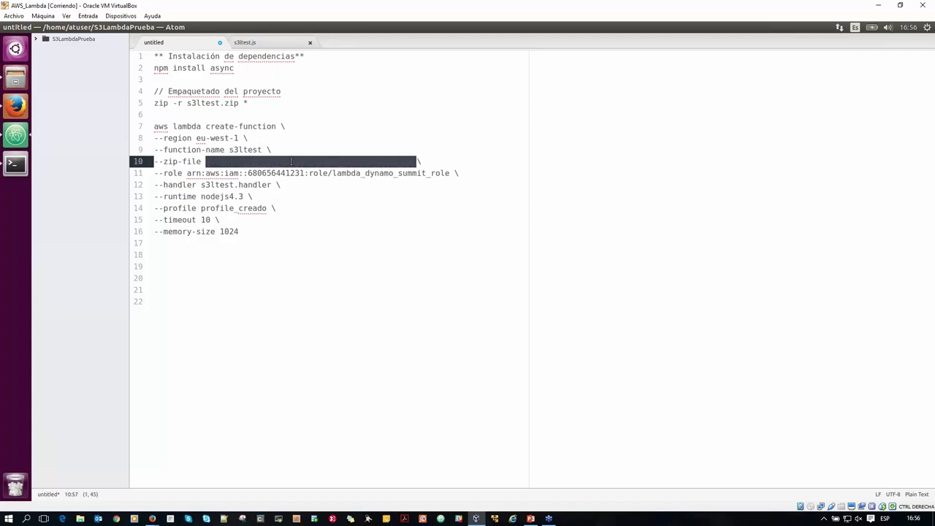
pyautogui.moveTo(217, 174); pyautogui.dragTo(452, 173)
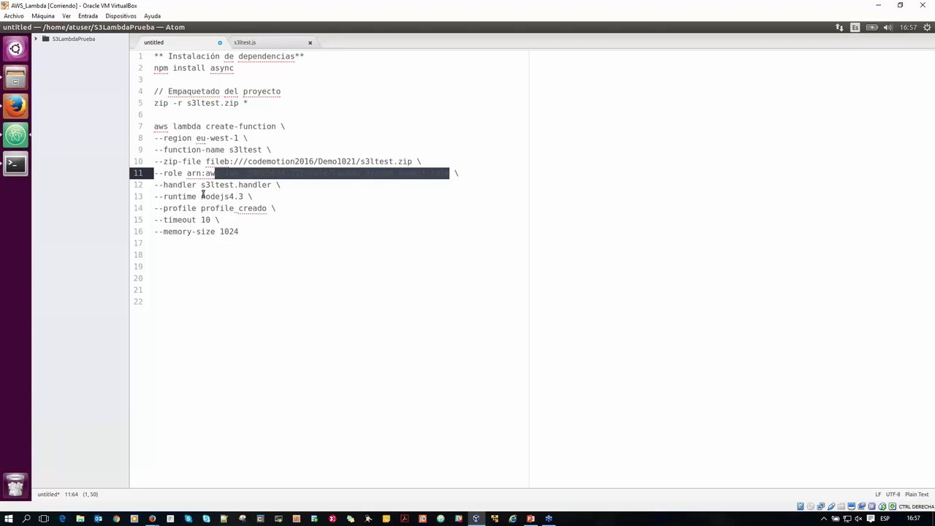
pyautogui.doubleClick(225, 196)
# Review profile_creado, timeout and memory-size, then select the whole command on lines 7–16.
pyautogui.click(264, 209)
pyautogui.hotkey('shift', 'Left')
pyautogui.hotkey('shift', 'Left')
pyautogui.hotkey('shift', 'Left')
pyautogui.hotkey('shift', 'Left')
pyautogui.hotkey('shift', 'Left')
pyautogui.hotkey('shift', 'Left')
pyautogui.hotkey('shift', 'Left')
pyautogui.hotkey('shift', 'Left')
pyautogui.hotkey('shift', 'Left')
pyautogui.hotkey('shift', 'Left')
pyautogui.hotkey('shift', 'Left')
pyautogui.hotkey('shift', 'Left')
pyautogui.hotkey('shift', 'Left')
pyautogui.hotkey('shift', 'Left')
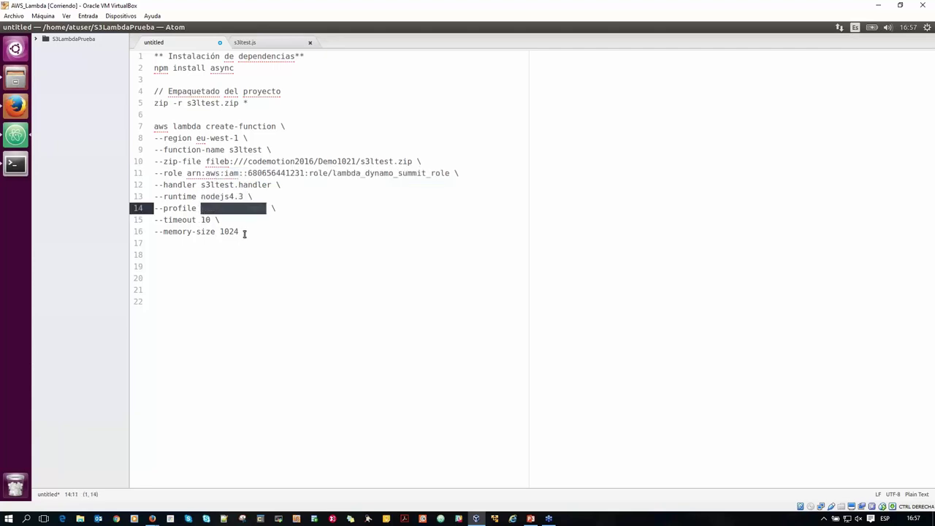
pyautogui.moveTo(241, 232); pyautogui.dragTo(154, 220)
pyautogui.click(199, 219)
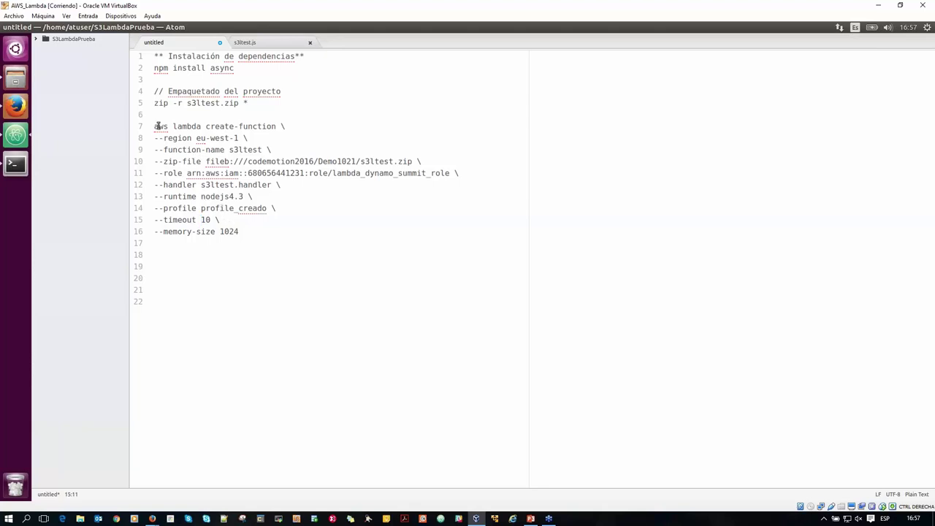
pyautogui.moveTo(187, 144); pyautogui.dragTo(241, 231)
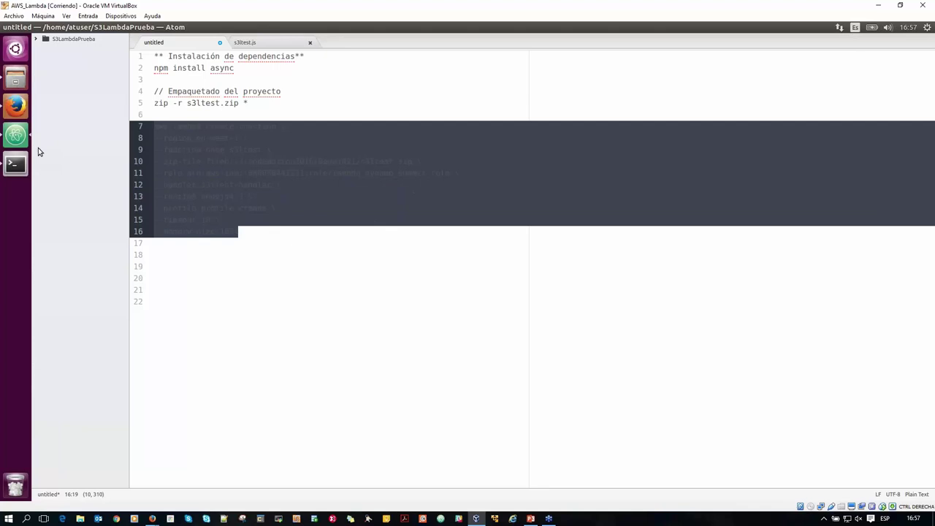
# Paste and run the aws lambda create-function command in the terminal, creating s3ltest in eu-west-1.
pyautogui.click(15, 163)
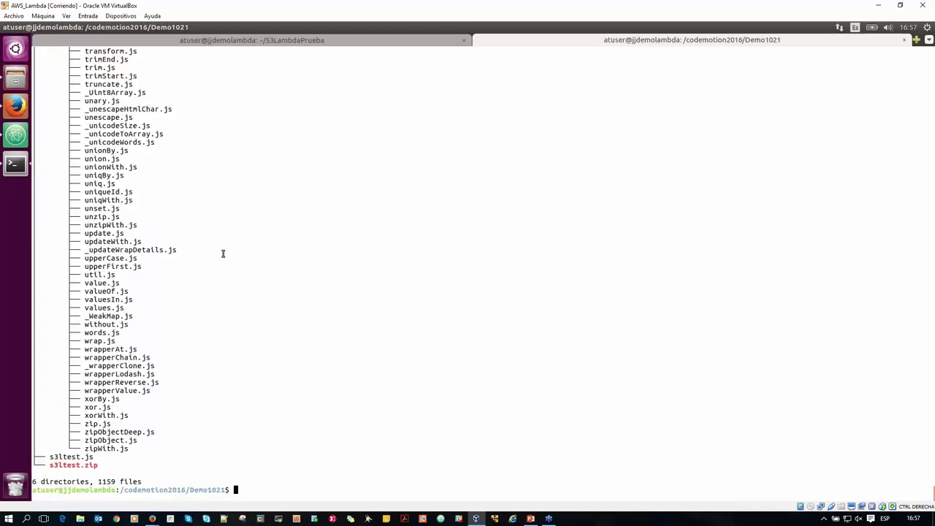
pyautogui.hotkey('ctrl', 'shift', 'v')
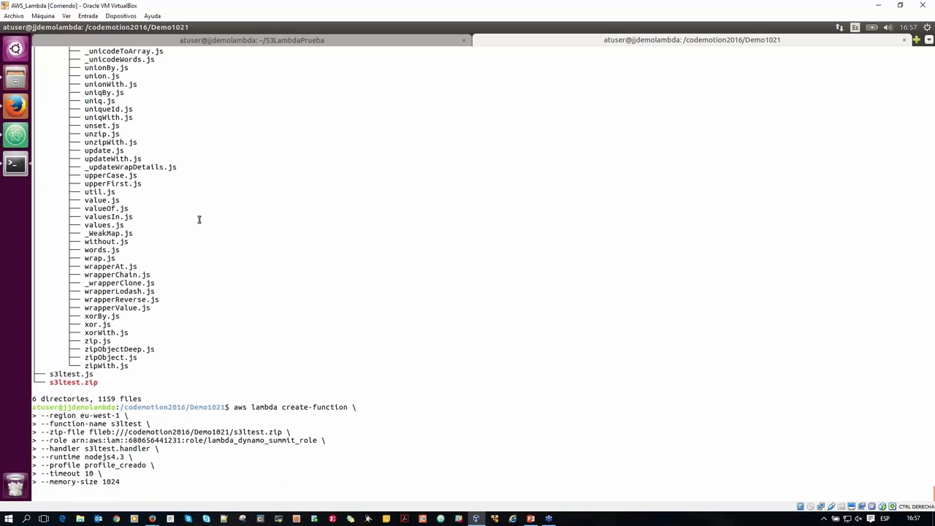
pyautogui.press('Return')
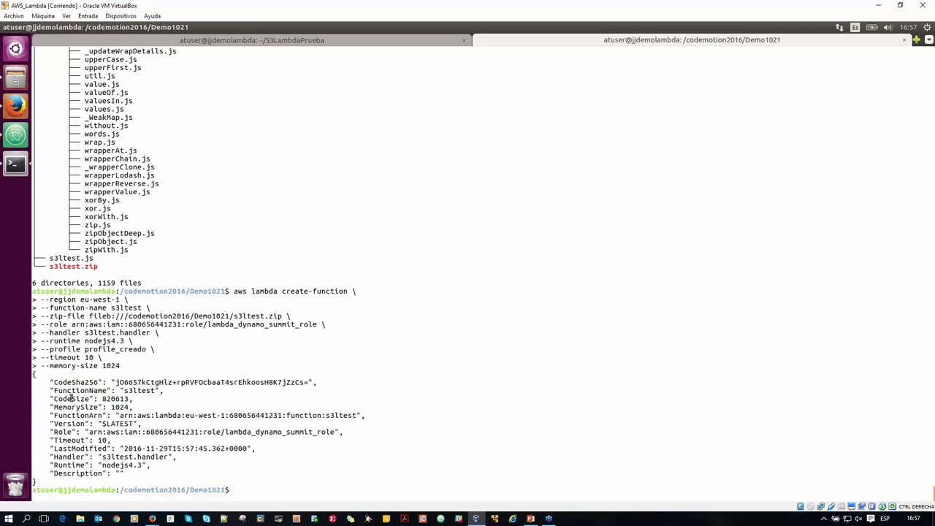
pyautogui.moveTo(33, 379); pyautogui.dragTo(51, 445)
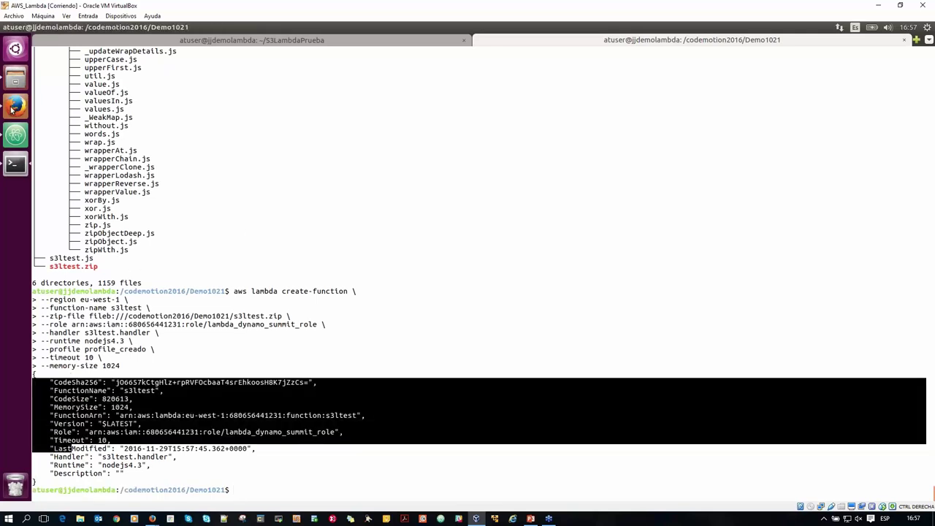
pyautogui.click(13, 101)
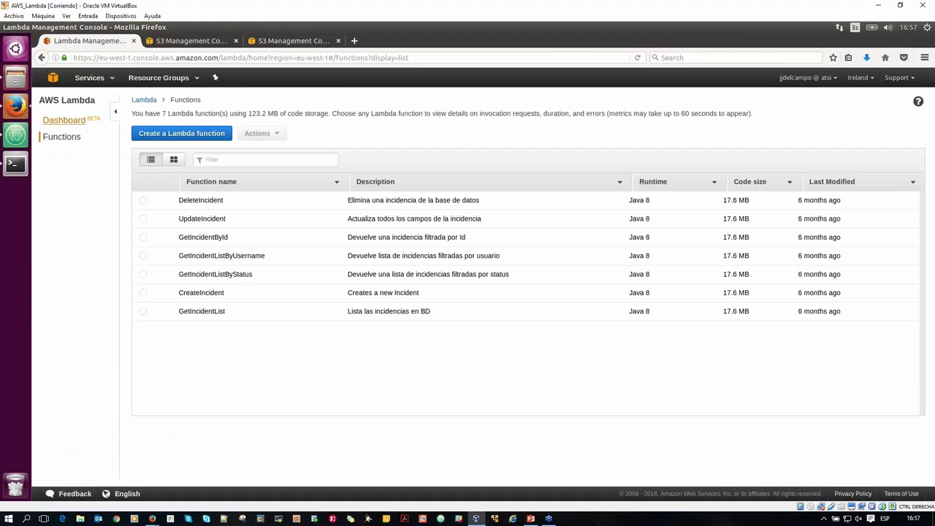
# Reload the Lambda functions list and open the s3ltest function's page.
pyautogui.click(637, 57)
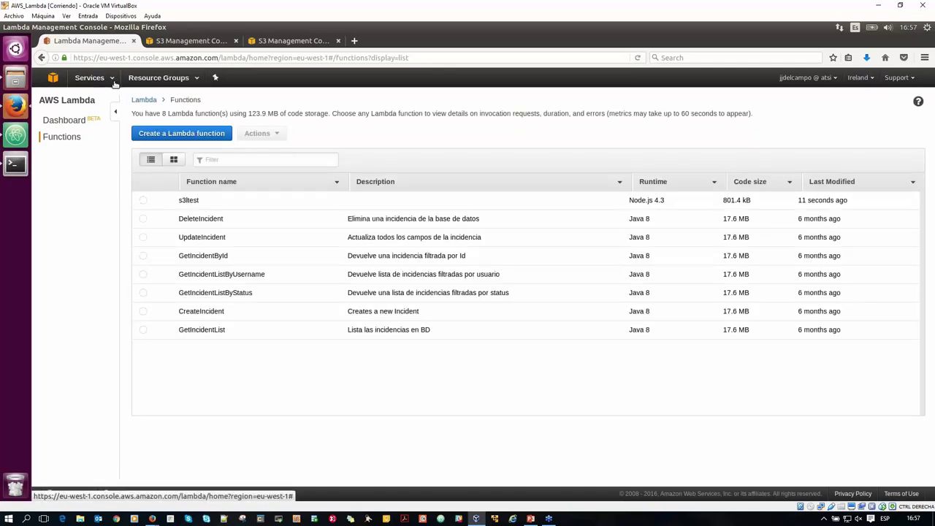
pyautogui.click(111, 79)
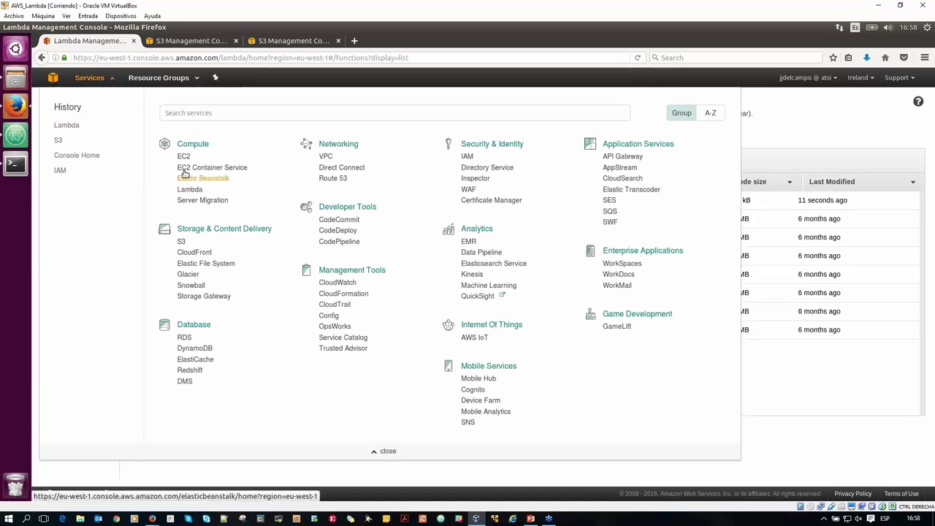
pyautogui.click(534, 278)
pyautogui.click(194, 202)
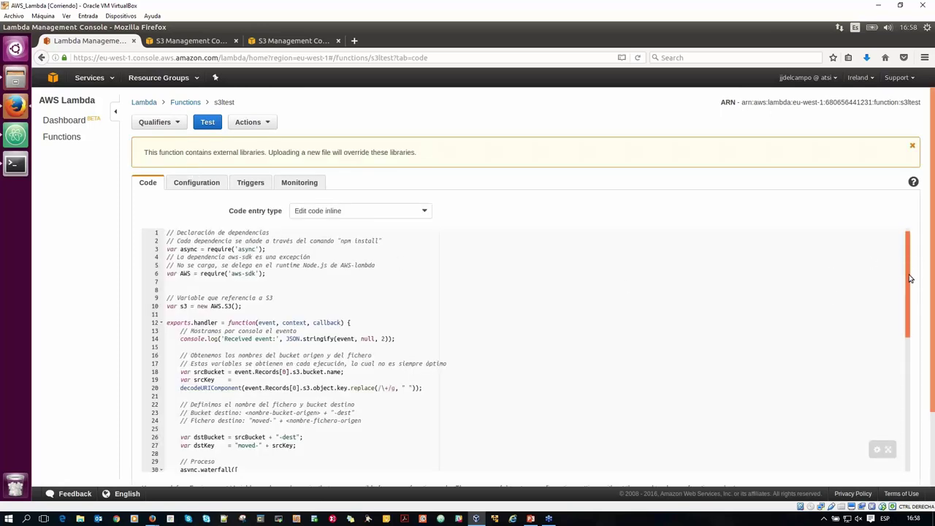
# Append 16:58 to the 'Received event: ' log message on line 14 and save the code.
pyautogui.moveTo(910, 286); pyautogui.dragTo(912, 265)
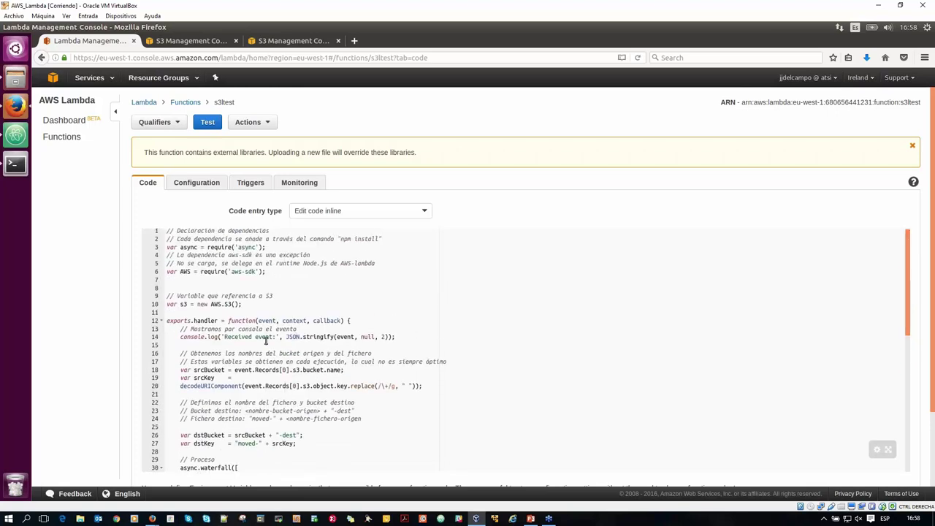
pyautogui.click(265, 337)
pyautogui.press('Right')
pyautogui.press('Right')
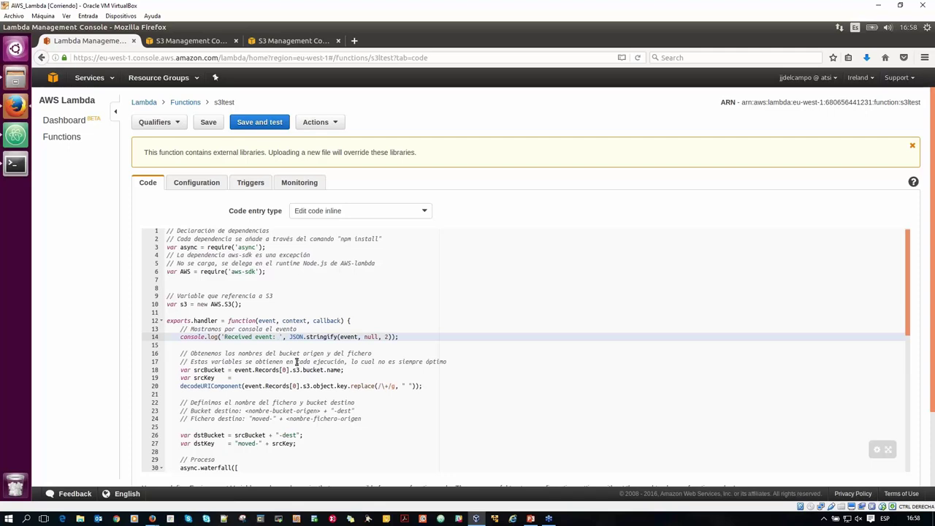
pyautogui.write('16:58')
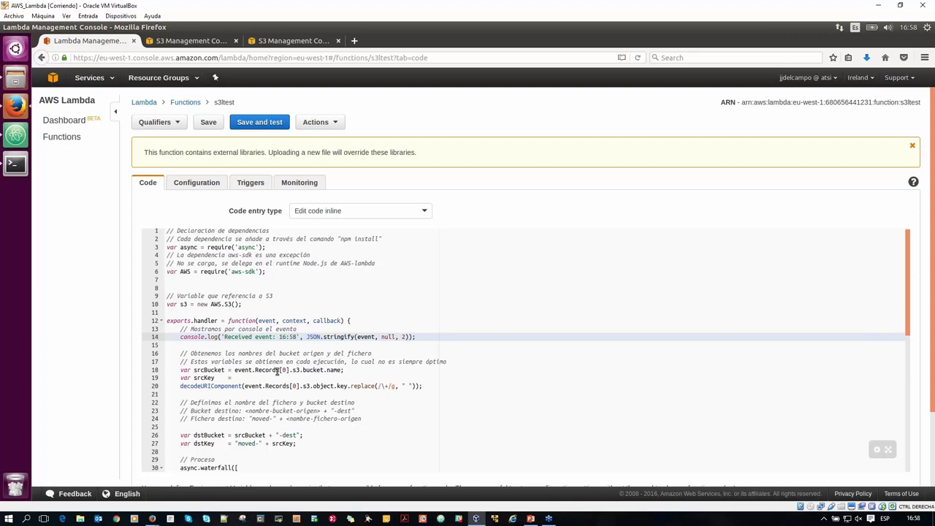
pyautogui.click(212, 126)
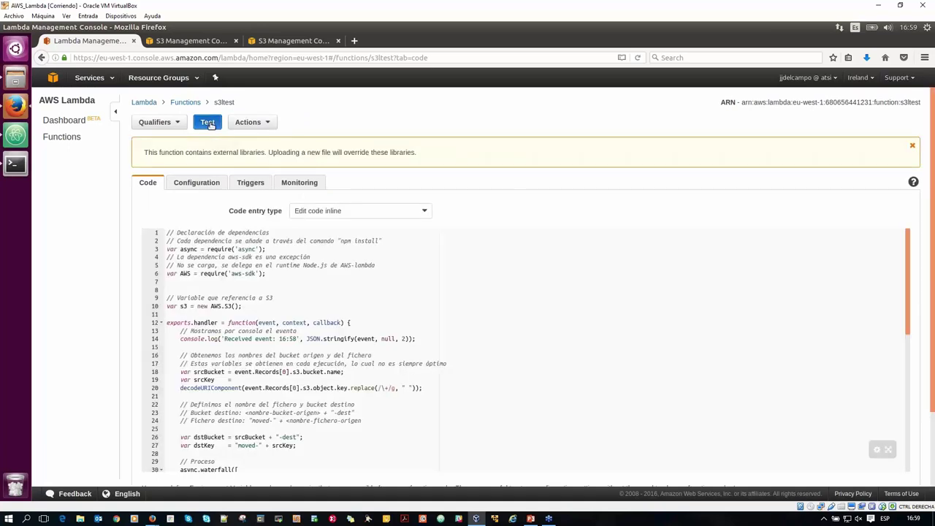
# Run a test of s3ltest, see it fail, then view and close the Configure test event dialog.
pyautogui.click(209, 124)
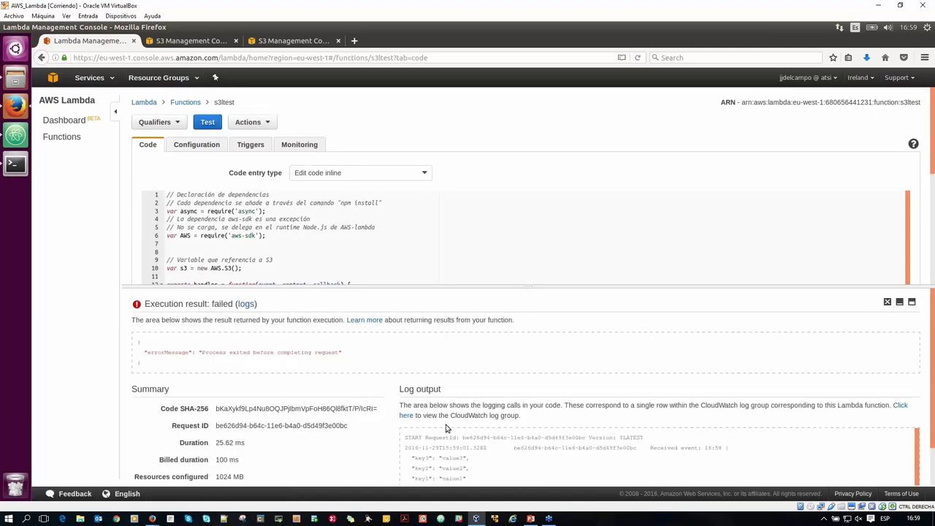
pyautogui.scroll(-1, 933, 415)
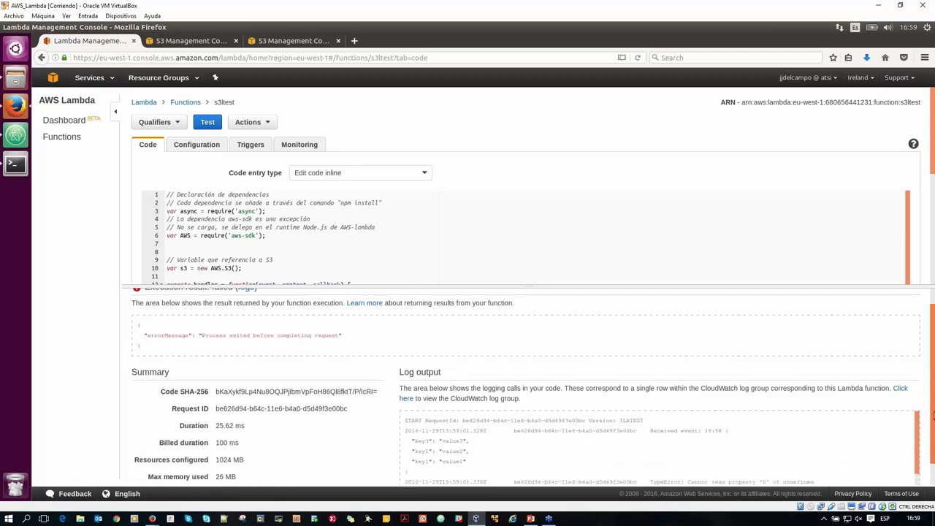
pyautogui.click(268, 123)
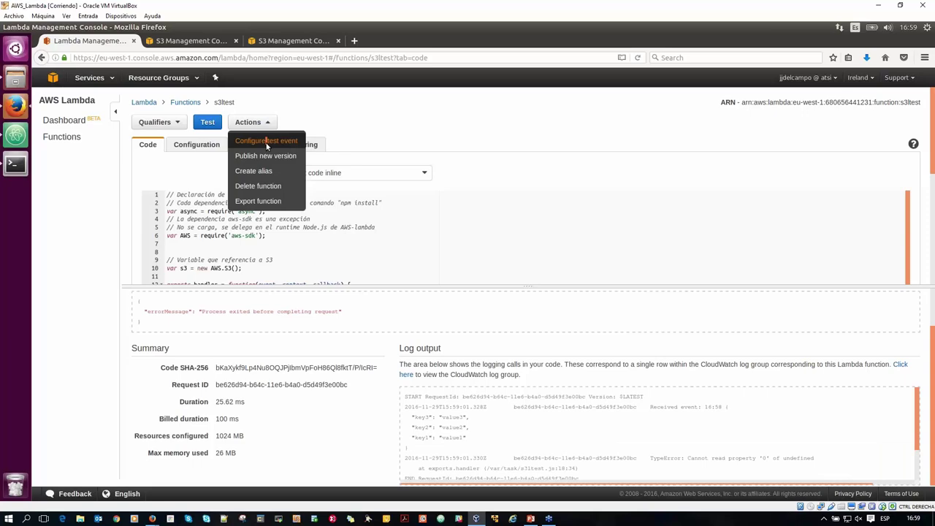
pyautogui.click(266, 141)
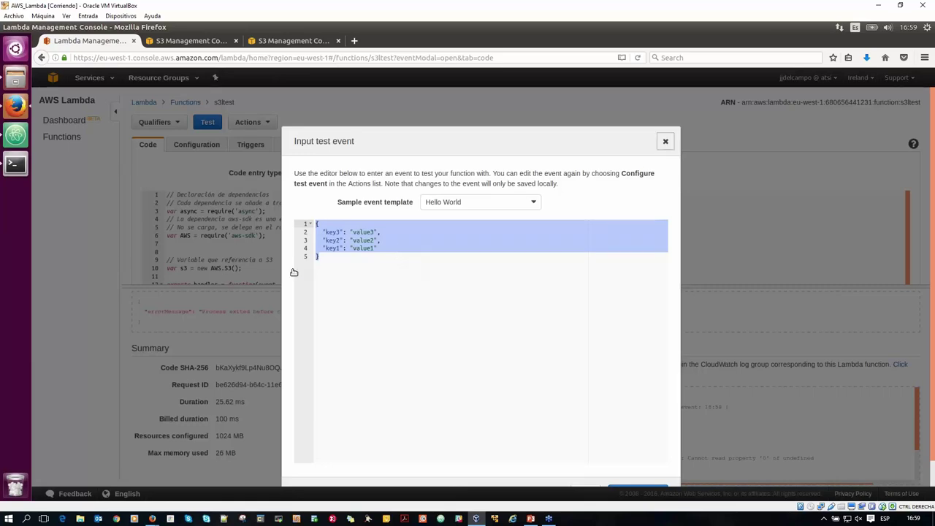
pyautogui.click(225, 300)
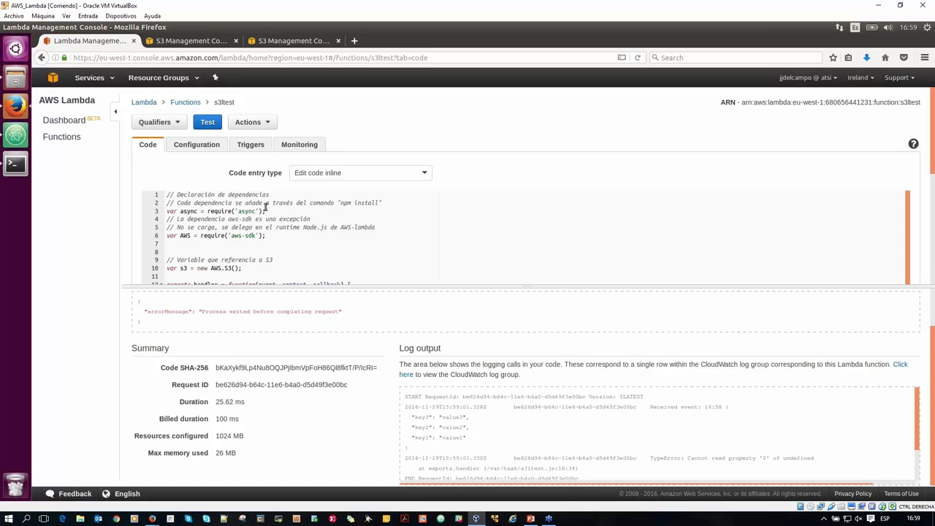
# Open s3ltest's Configuration tab and keep Node.js 4.3 as the runtime.
pyautogui.click(189, 149)
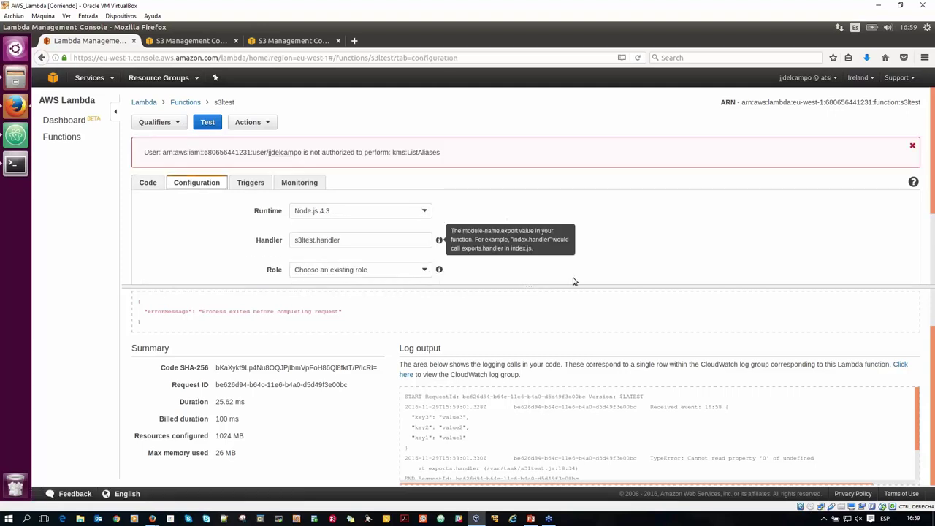
pyautogui.moveTo(575, 286); pyautogui.dragTo(589, 387)
pyautogui.click(367, 212)
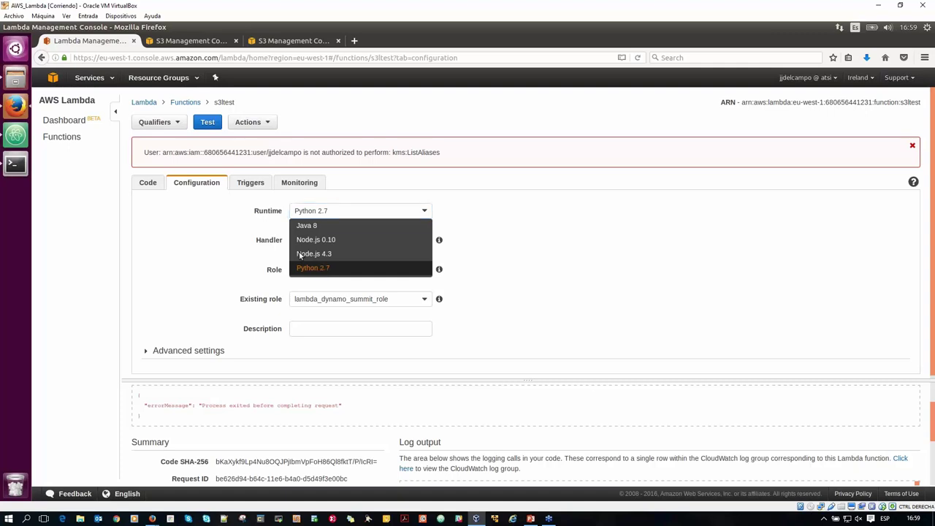
pyautogui.click(329, 214)
pyautogui.press('Up')
pyautogui.press('Up')
pyautogui.press('Up')
pyautogui.press('Down')
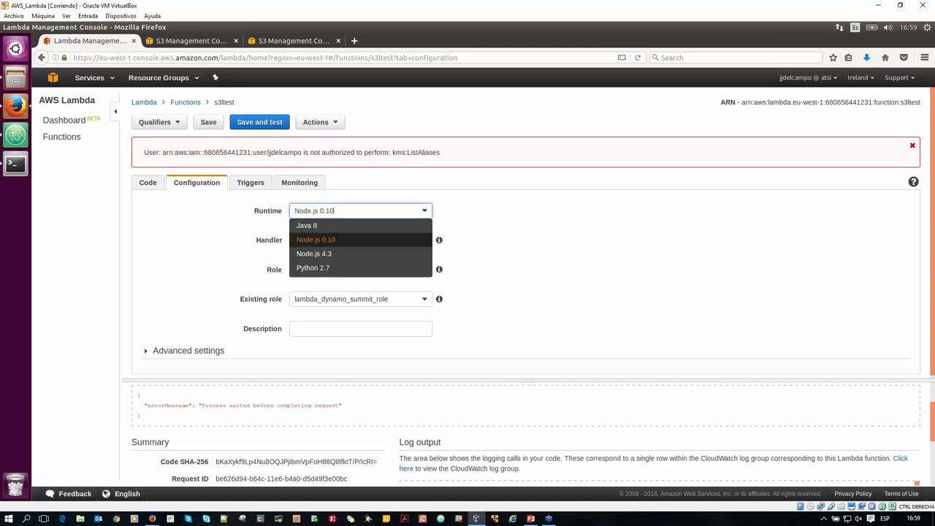
pyautogui.press('Down')
pyautogui.click(324, 255)
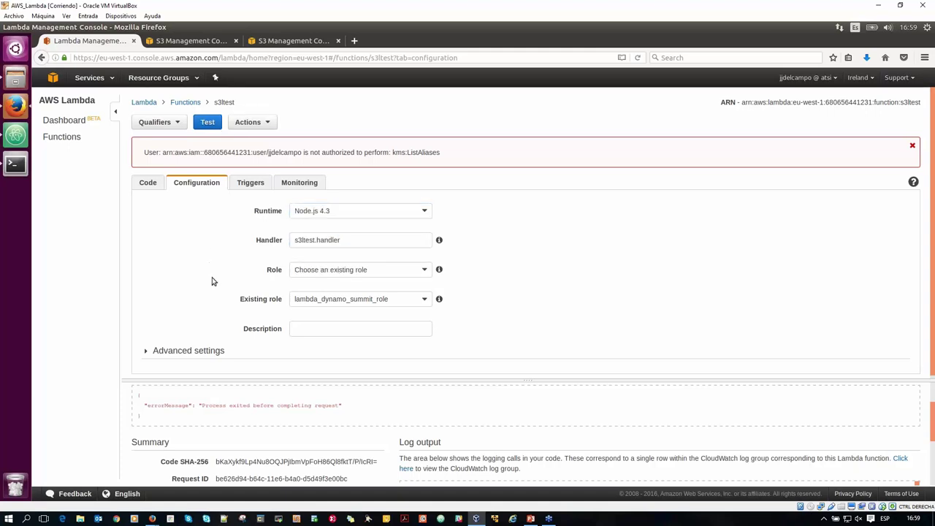
# Expand Advanced settings to show the 1024 MB memory and 10-second timeout.
pyautogui.click(147, 351)
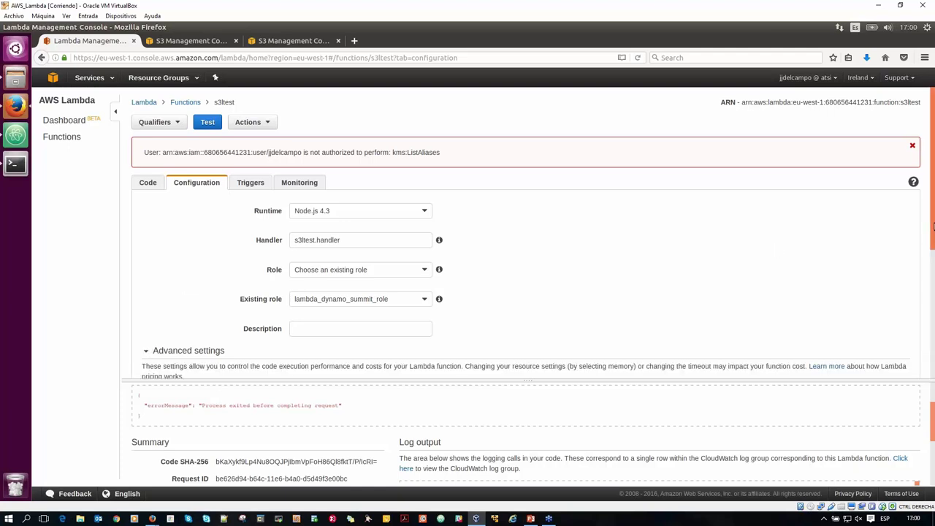
pyautogui.scroll(-1, 934, 232)
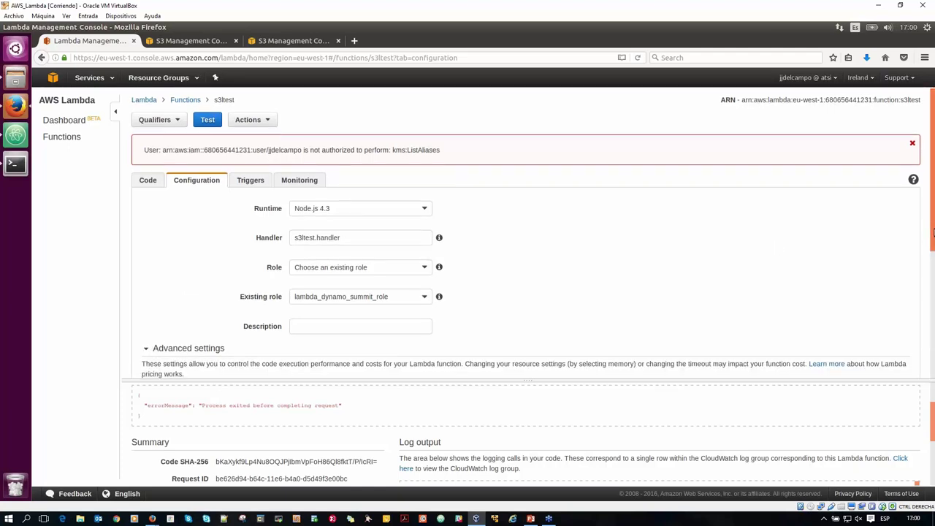
pyautogui.moveTo(934, 233); pyautogui.dragTo(934, 247)
pyautogui.scroll(-5, 933, 244)
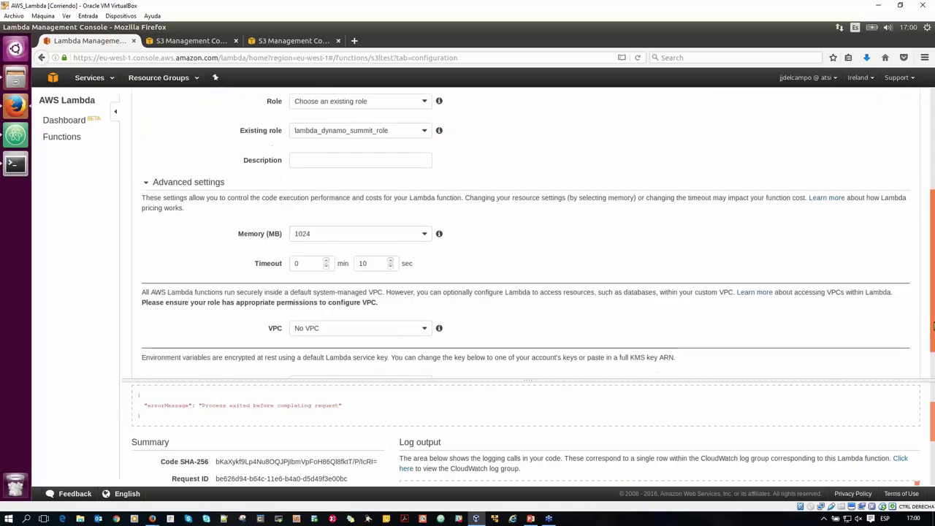
pyautogui.click(342, 193)
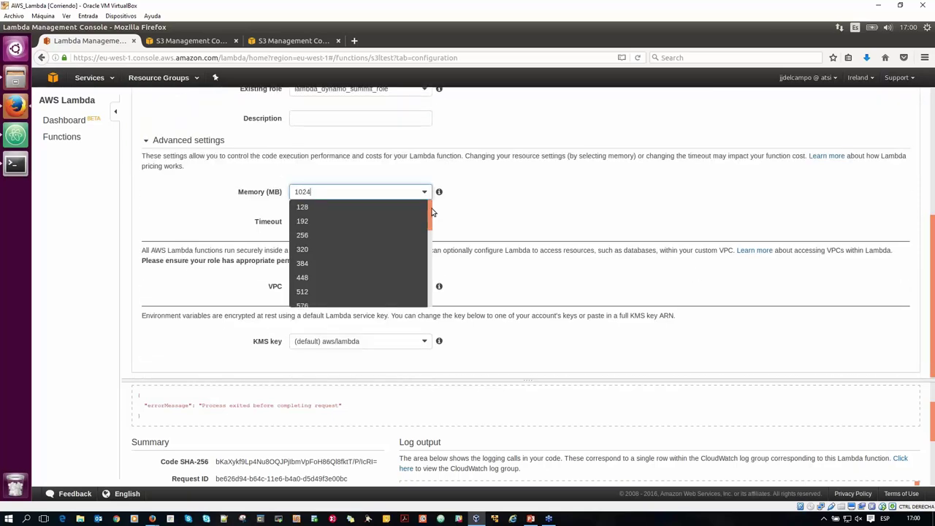
pyautogui.moveTo(432, 213); pyautogui.dragTo(437, 318)
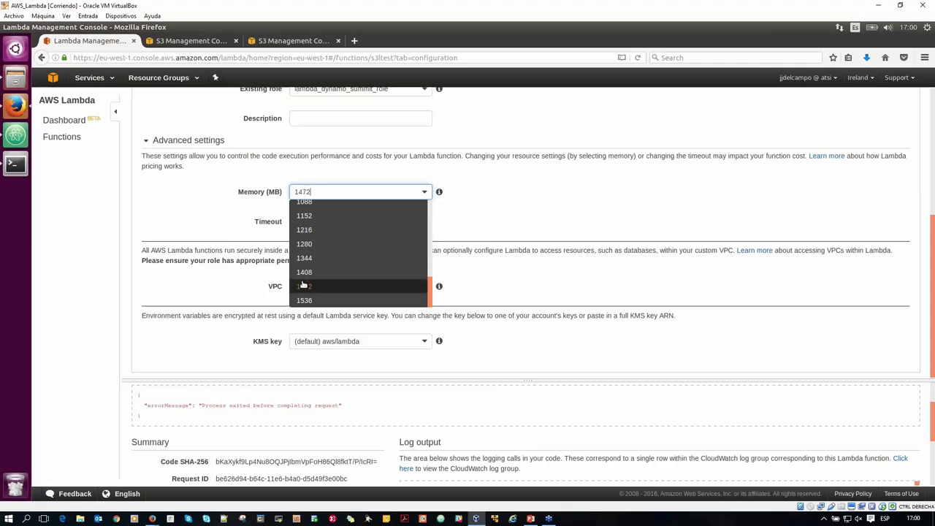
pyautogui.click(324, 228)
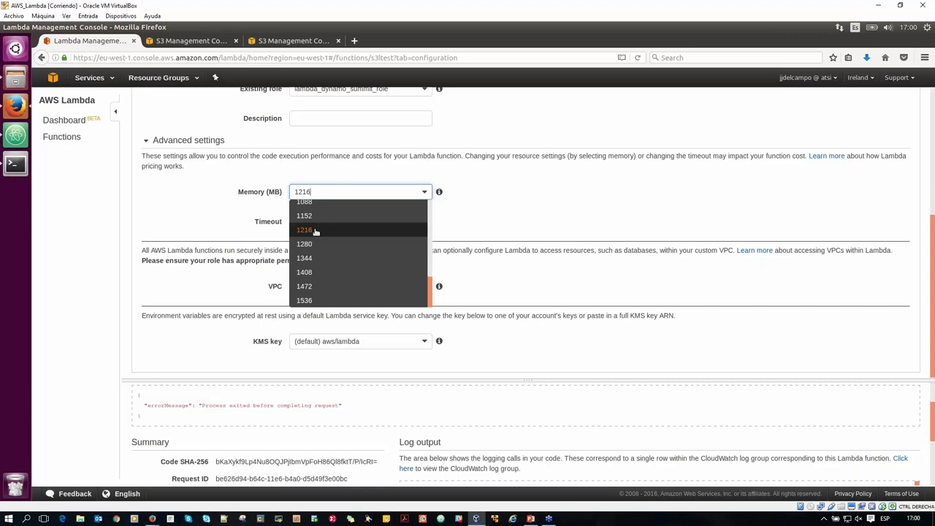
pyautogui.press('Escape')
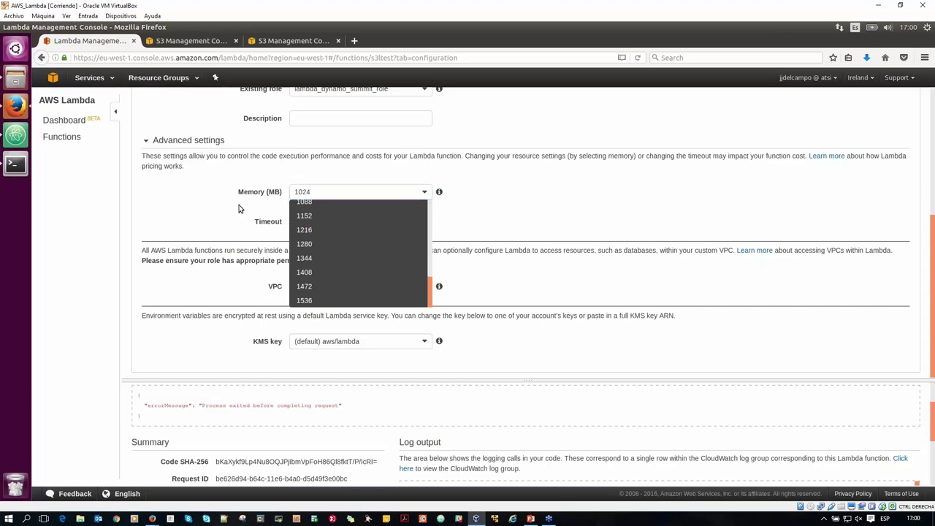
pyautogui.click(425, 192)
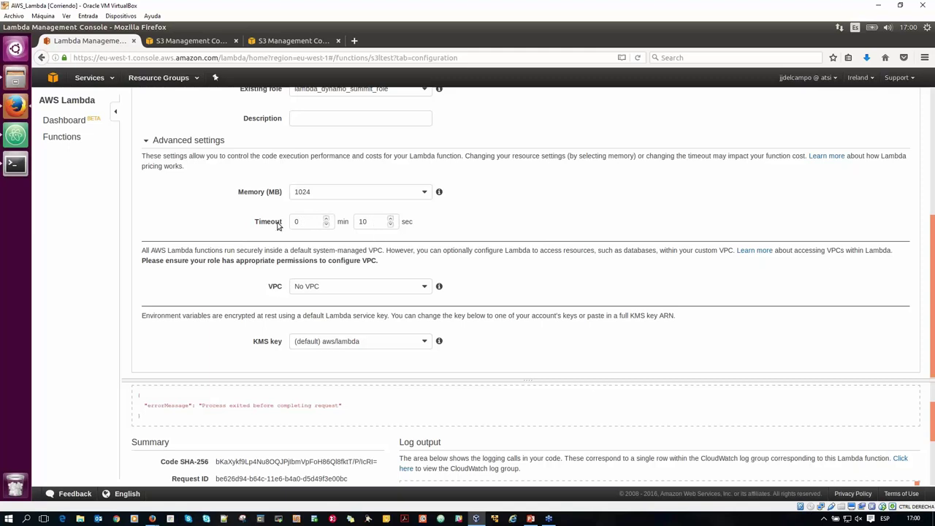
pyautogui.click(309, 221)
pyautogui.moveTo(440, 287)
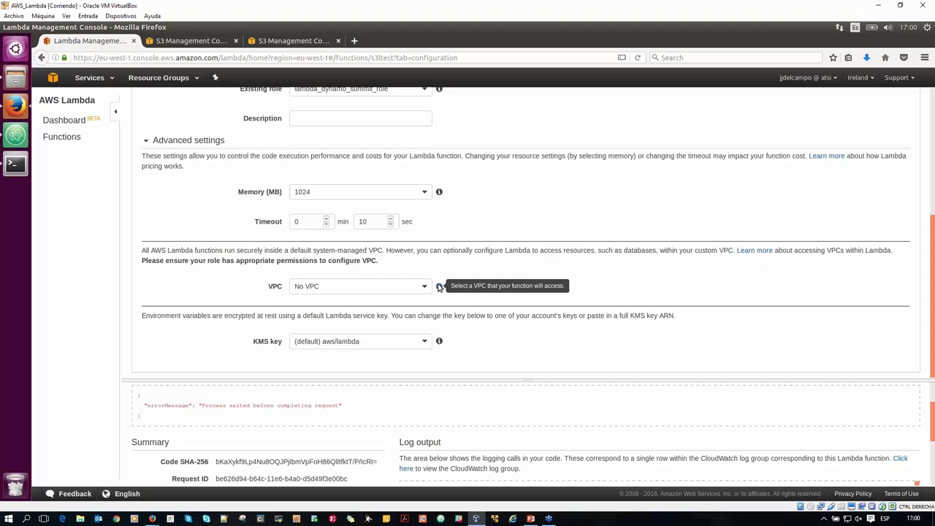
pyautogui.moveTo(440, 342)
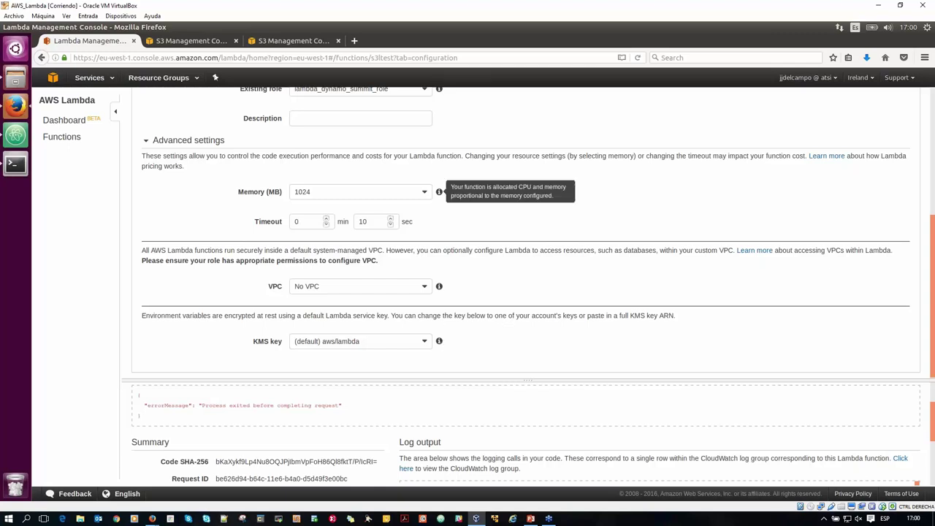
pyautogui.moveTo(515, 155); pyautogui.dragTo(141, 156)
pyautogui.scroll(2, 931, 177)
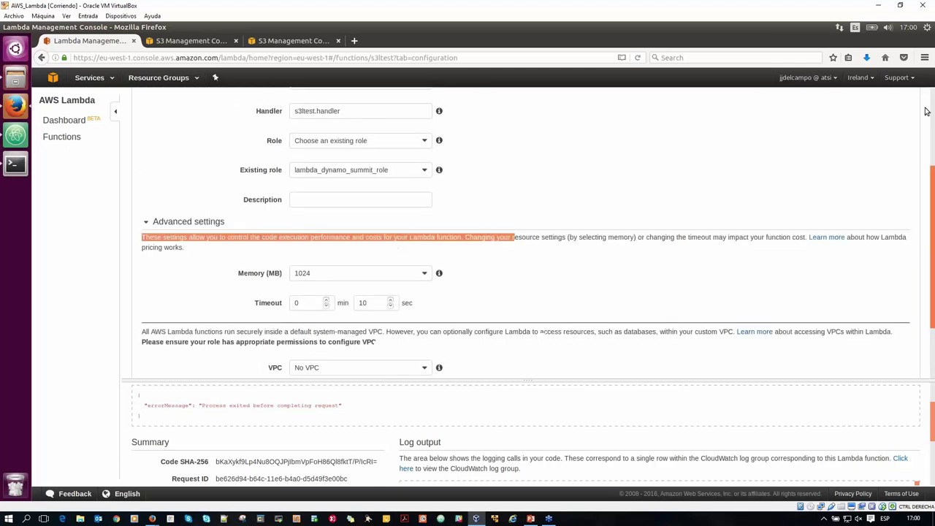
pyautogui.scroll(3, 926, 111)
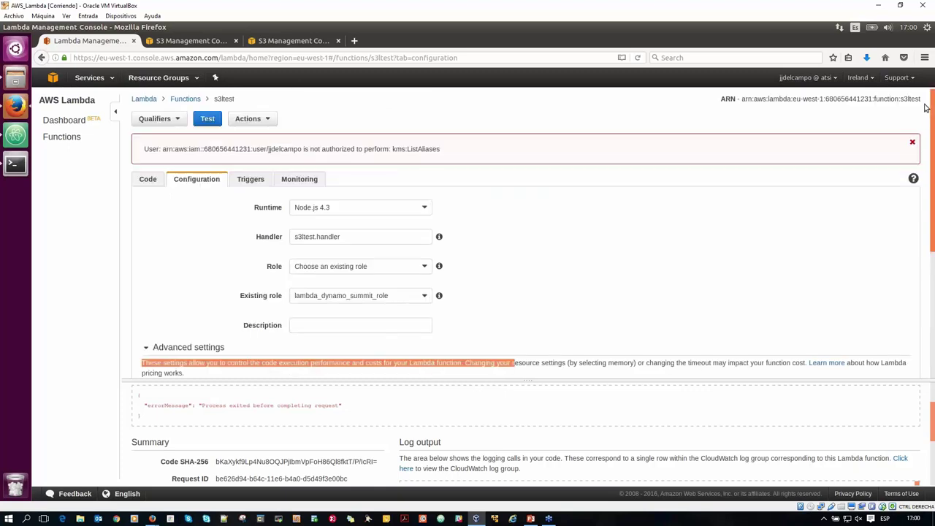
# Start a new S3 trigger for s3ltest on the ats-lambda-test bucket.
pyautogui.click(251, 181)
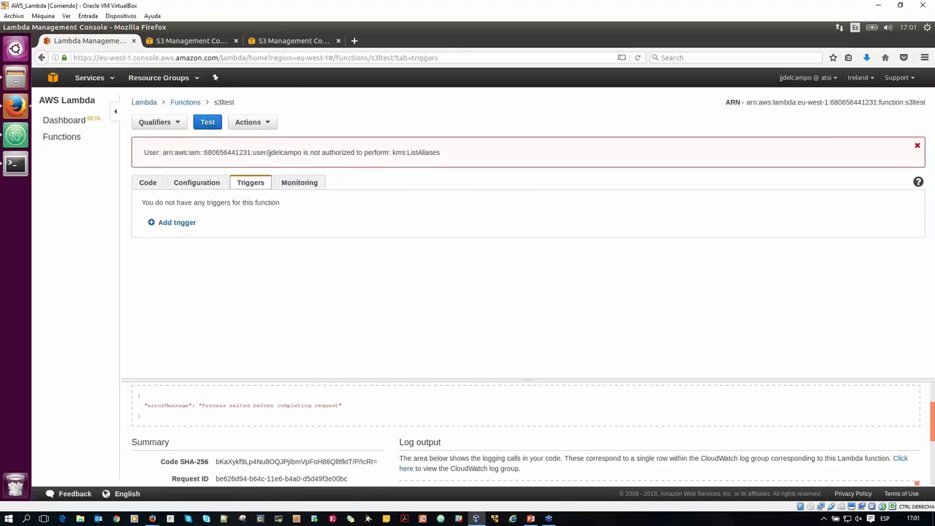
pyautogui.click(168, 223)
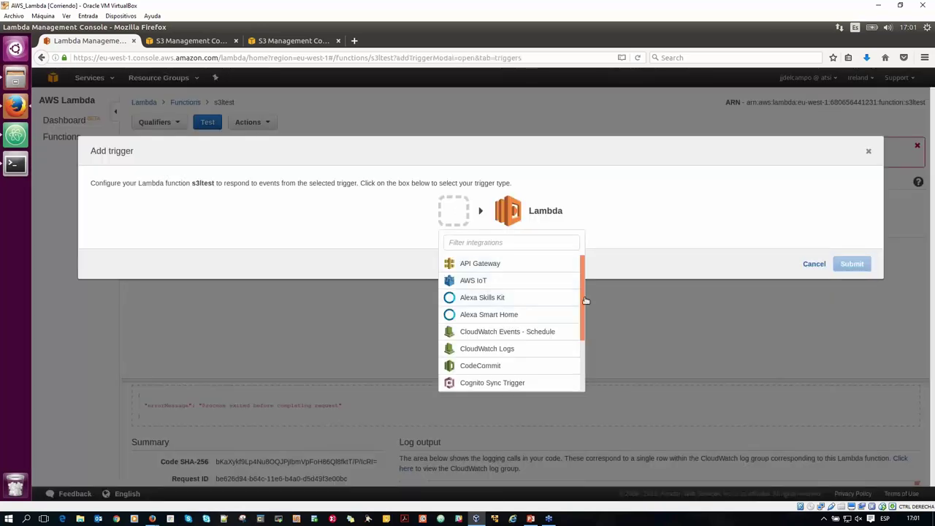
pyautogui.moveTo(584, 302); pyautogui.dragTo(584, 366)
pyautogui.moveTo(583, 319); pyautogui.dragTo(587, 390)
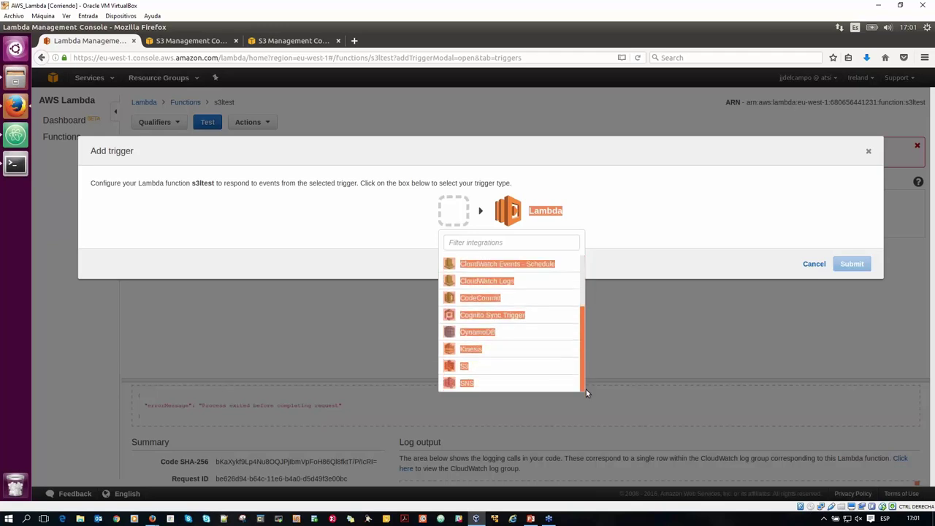
pyautogui.click(462, 368)
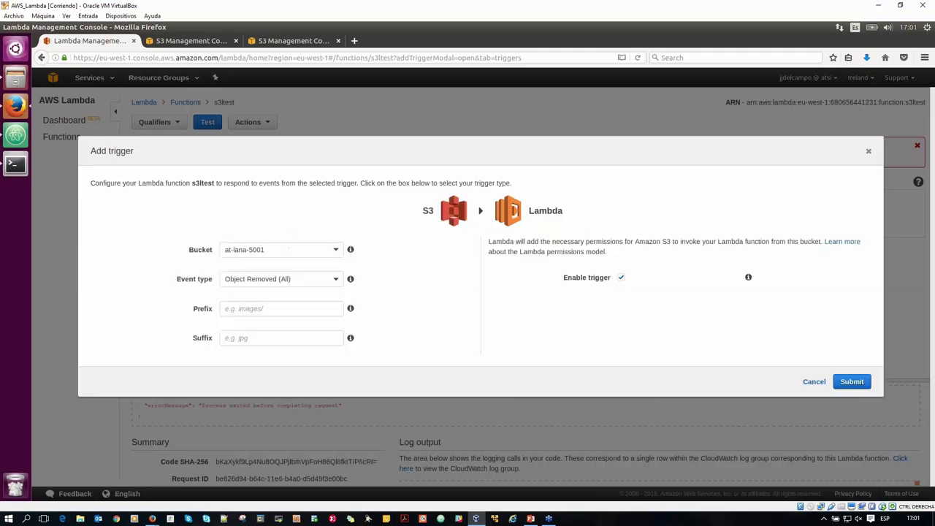
pyautogui.click(277, 250)
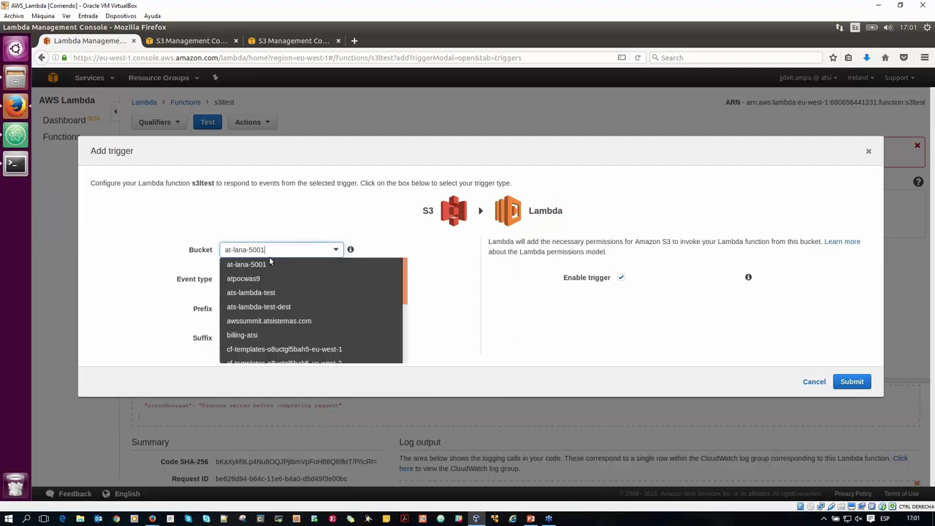
pyautogui.press('Down')
pyautogui.press('Down')
pyautogui.press('Return')
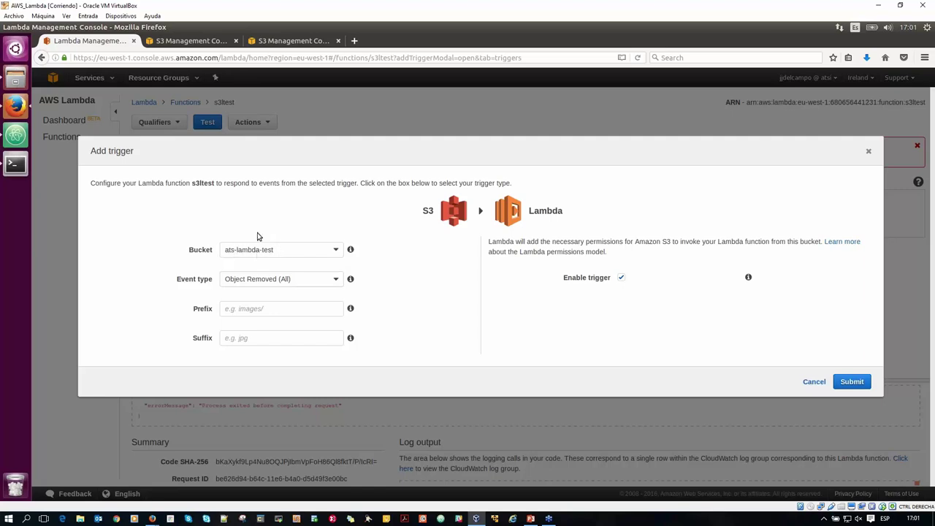
# Glance at the ats-lambda-test and ats-lambda-test-dest buckets, then return to trigger setup.
pyautogui.click(181, 42)
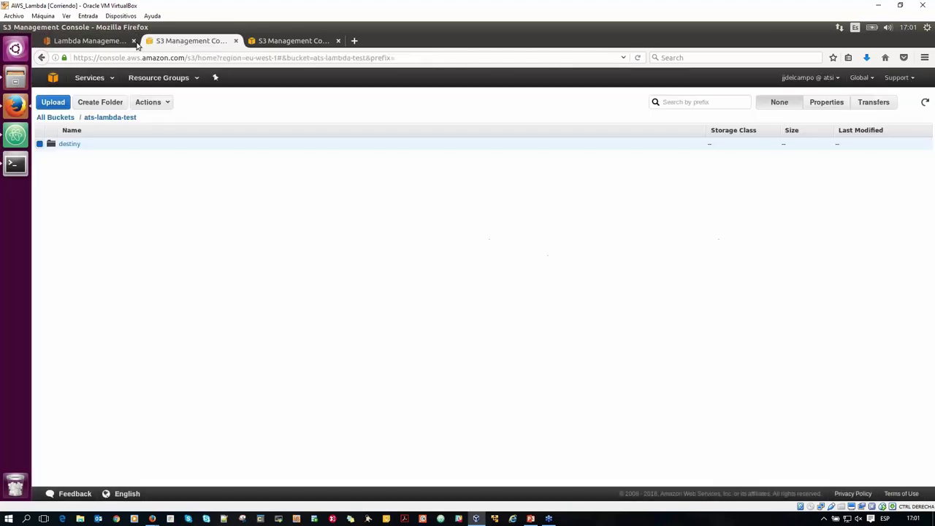
pyautogui.click(289, 42)
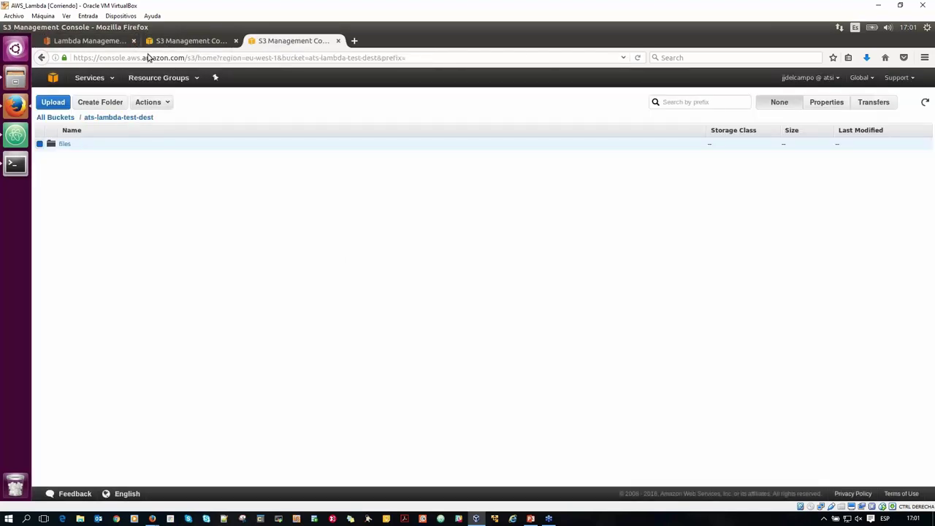
pyautogui.click(73, 40)
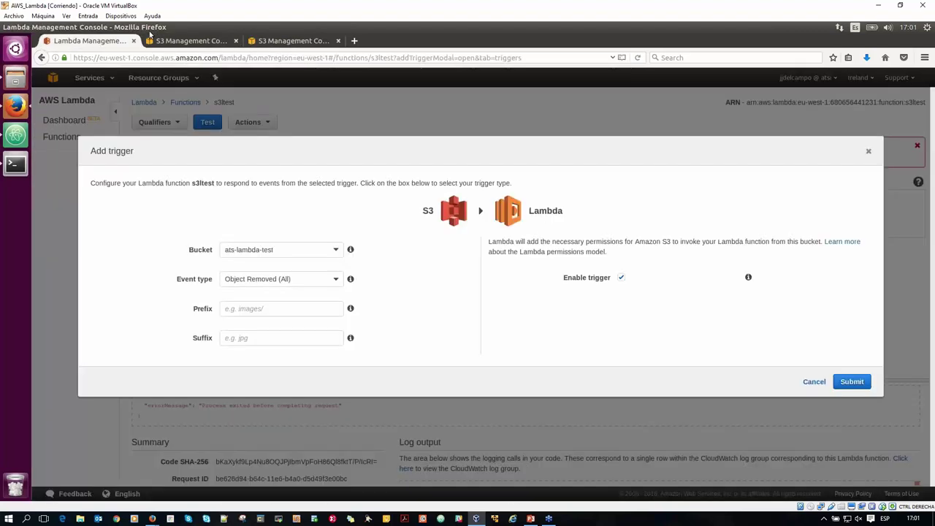
# Set event type Object Created (All) with suffix .txt and submit the trigger.
pyautogui.click(275, 279)
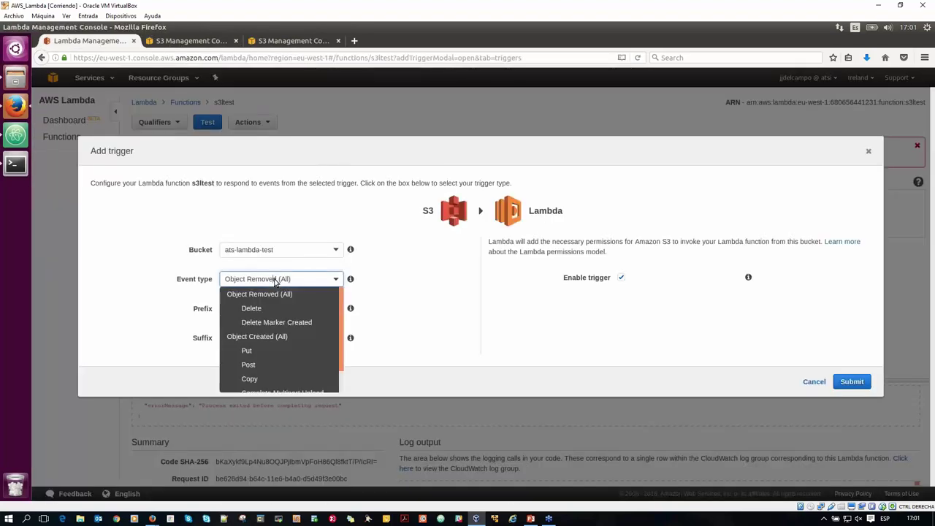
pyautogui.click(266, 339)
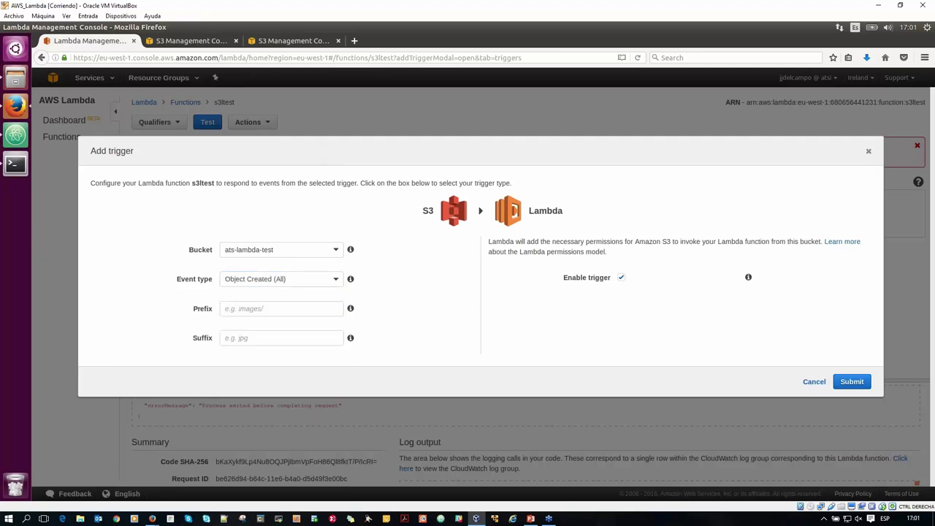
pyautogui.click(264, 336)
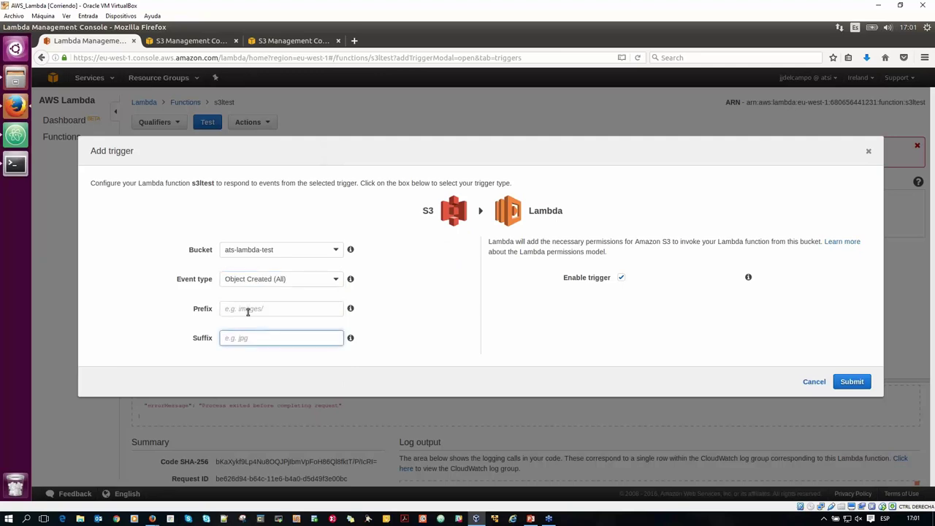
pyautogui.write('.txt')
pyautogui.click(853, 382)
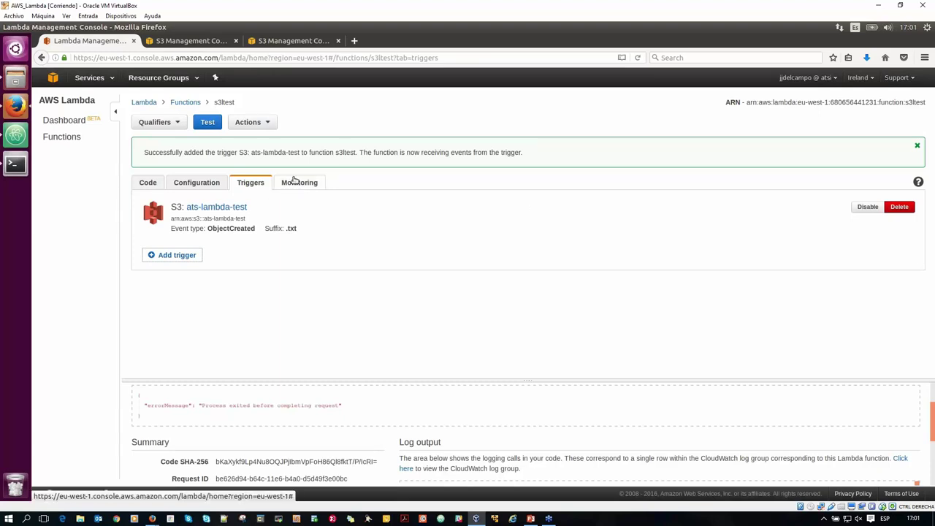
# Upload the 22 test .txt files to ats-lambda-test, then reload ats-lambda-test-dest to see moved files.
pyautogui.click(185, 42)
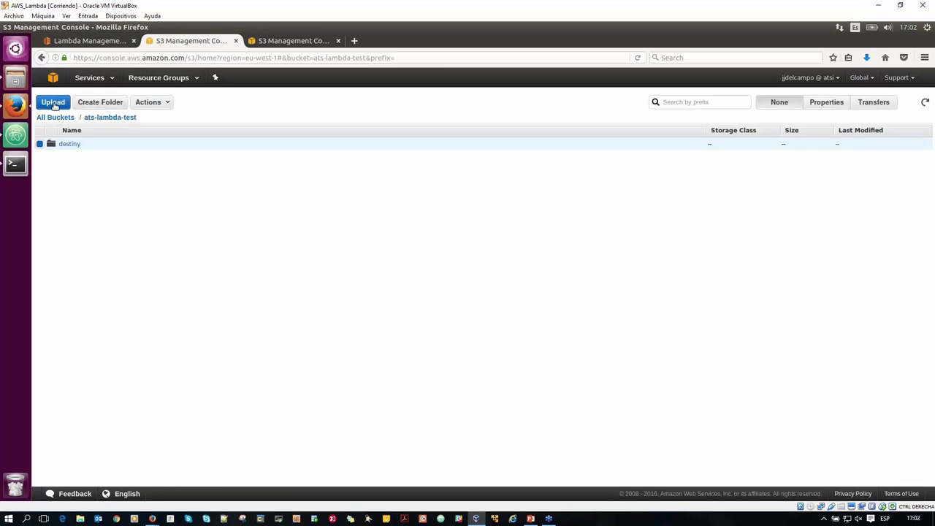
pyautogui.click(53, 103)
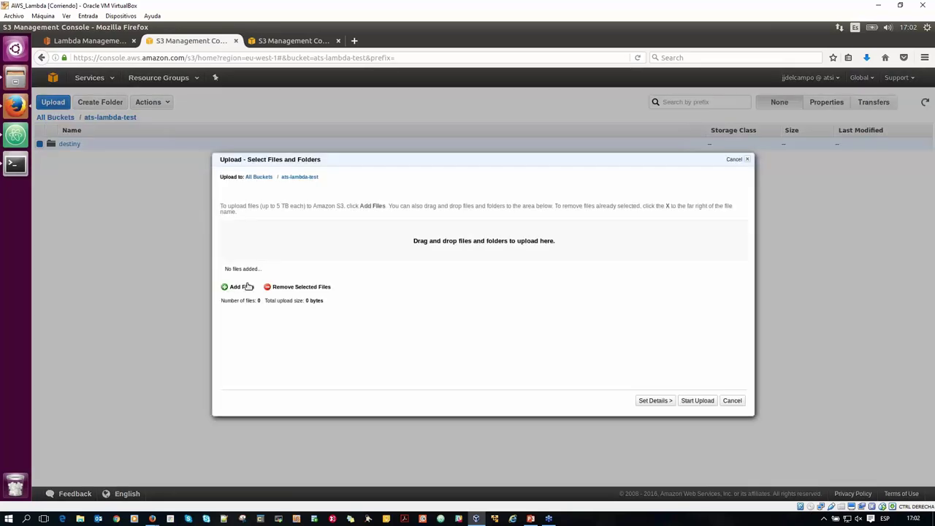
pyautogui.click(242, 287)
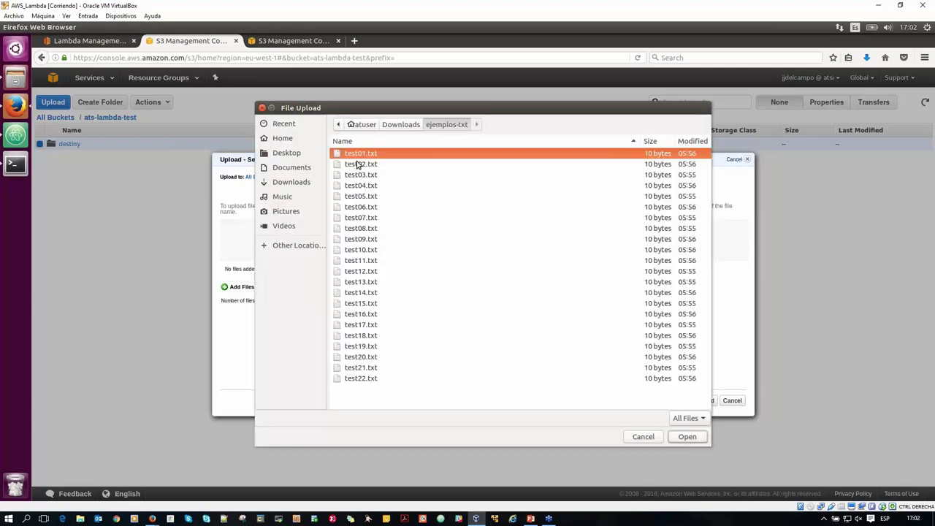
pyautogui.keyDown('shift'); pyautogui.click(362, 379); pyautogui.keyUp('shift')
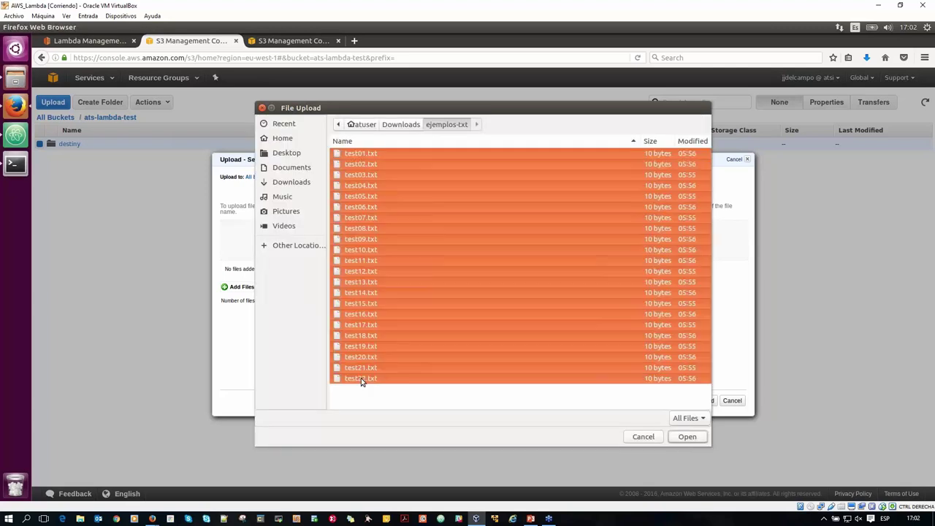
pyautogui.click(687, 437)
pyautogui.click(701, 402)
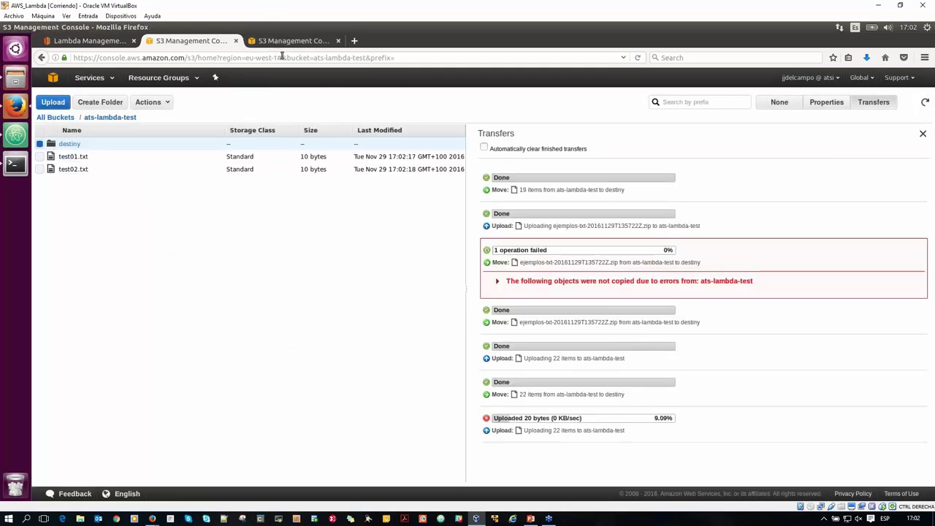
pyautogui.click(285, 40)
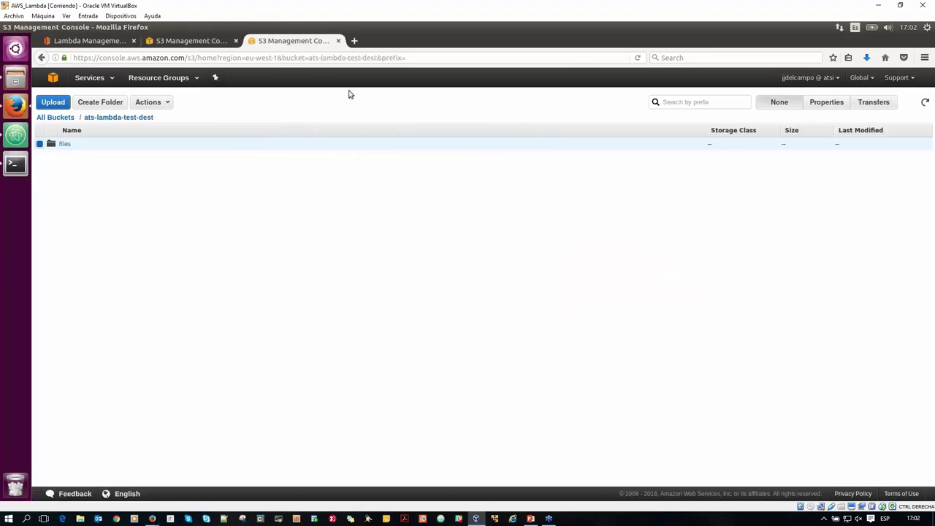
pyautogui.click(637, 58)
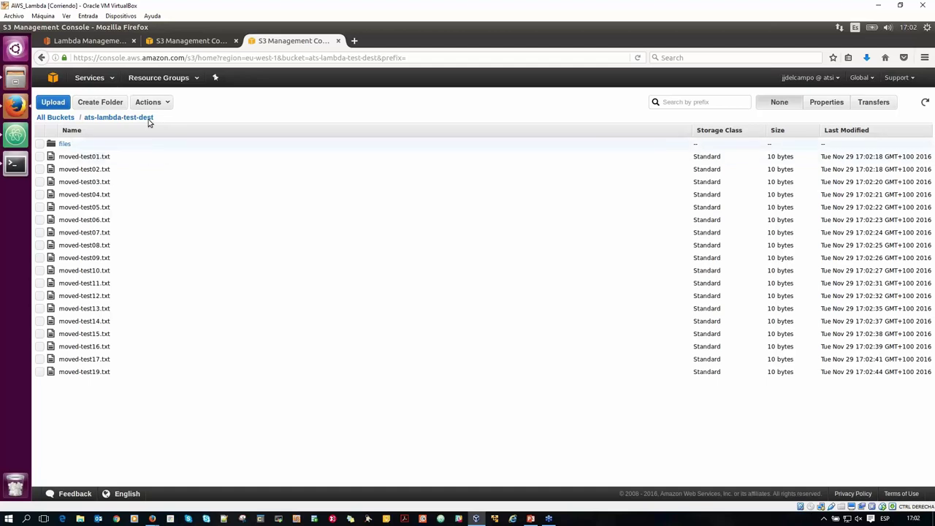
# Check s3ltest's Monitoring metrics and open its logs in CloudWatch.
pyautogui.click(88, 42)
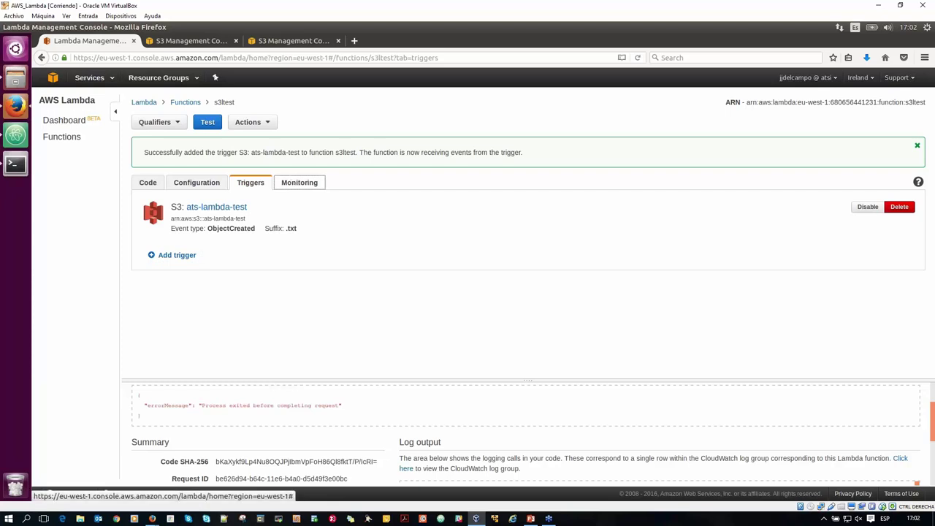
pyautogui.click(291, 184)
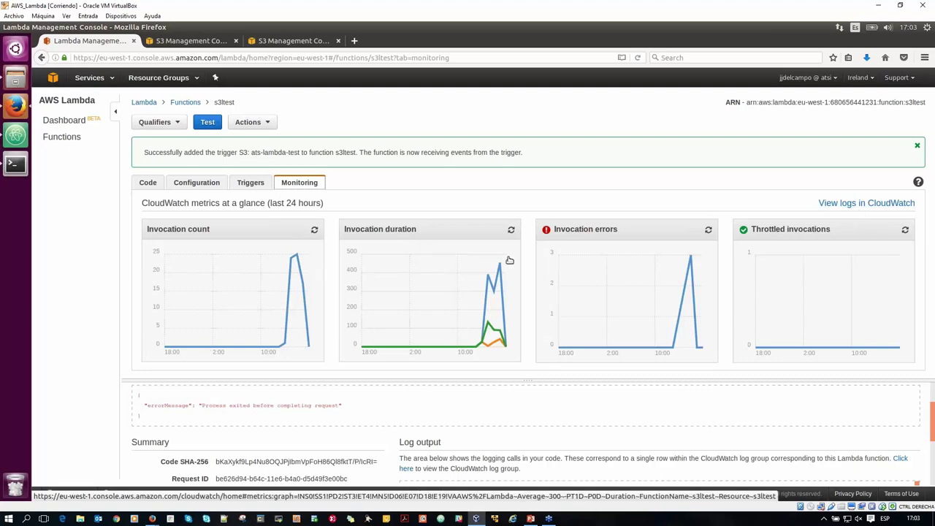
pyautogui.click(867, 203)
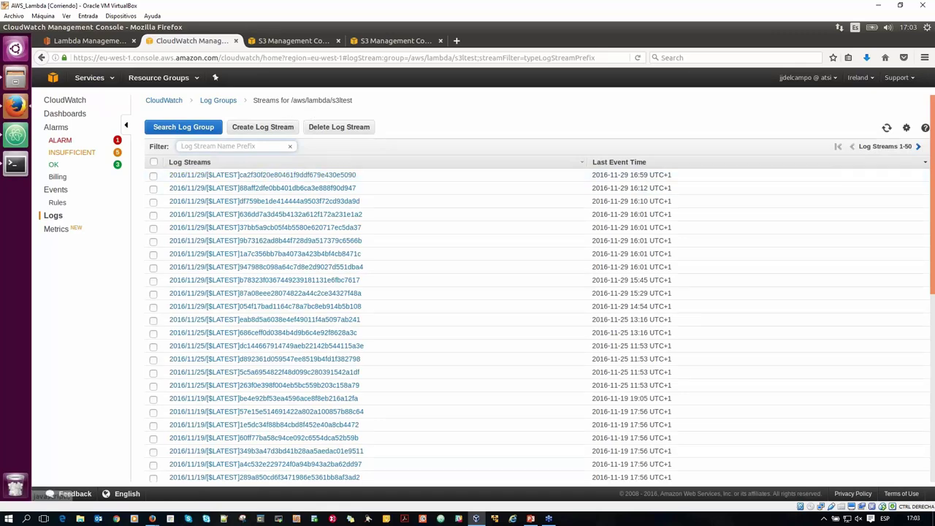
# Note the /aws/lambda/s3ltest log group name and open its newest log stream.
pyautogui.tripleClick(317, 100)
pyautogui.moveTo(352, 100); pyautogui.dragTo(292, 100)
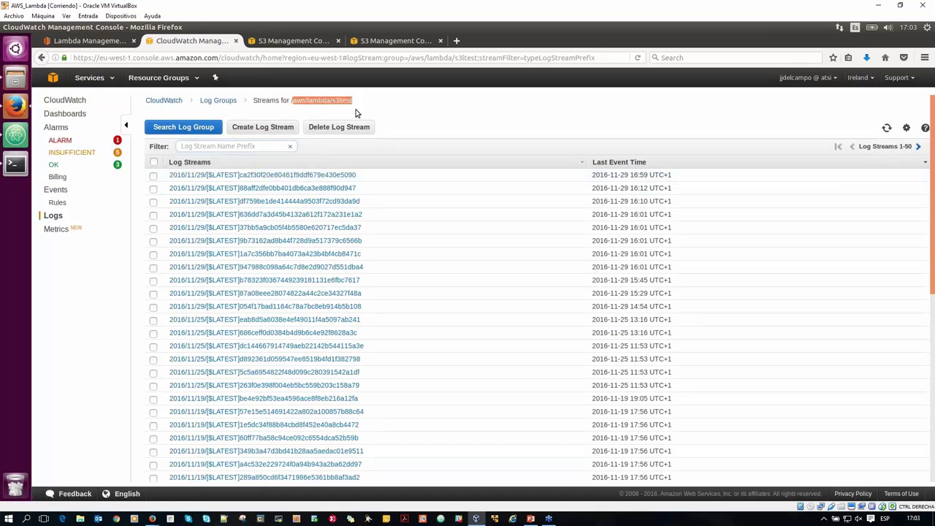
pyautogui.click(415, 180)
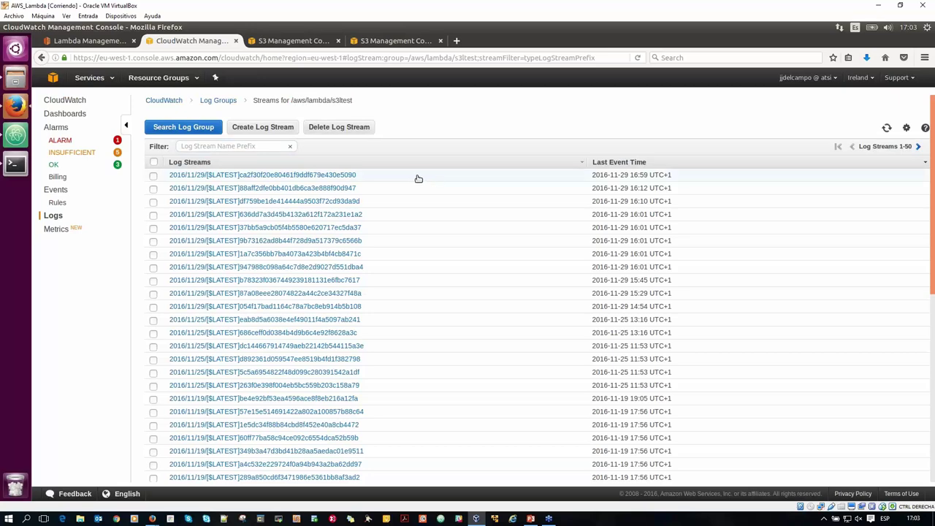
pyautogui.click(409, 181)
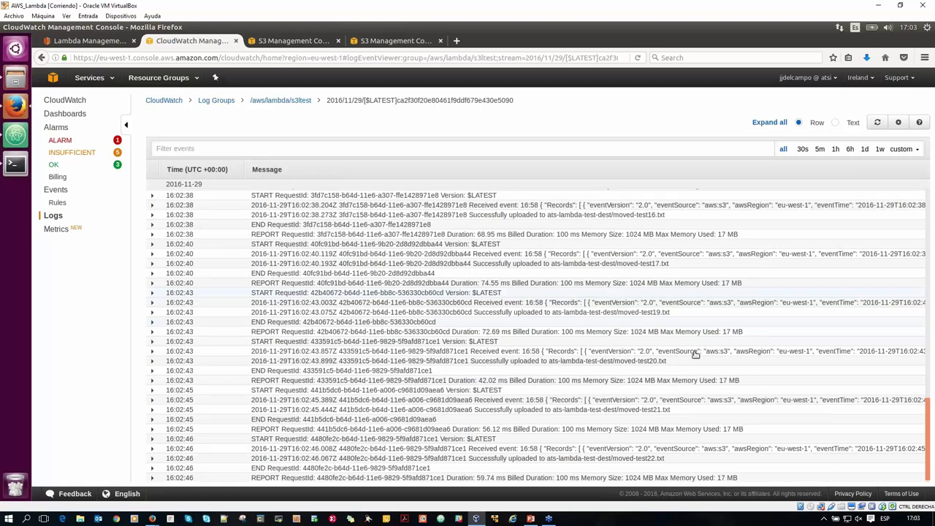
# Expand the 16:02:38 Received event entry, review its S3 ObjectCreated JSON, then collapse it.
pyautogui.scroll(-1, 614, 439)
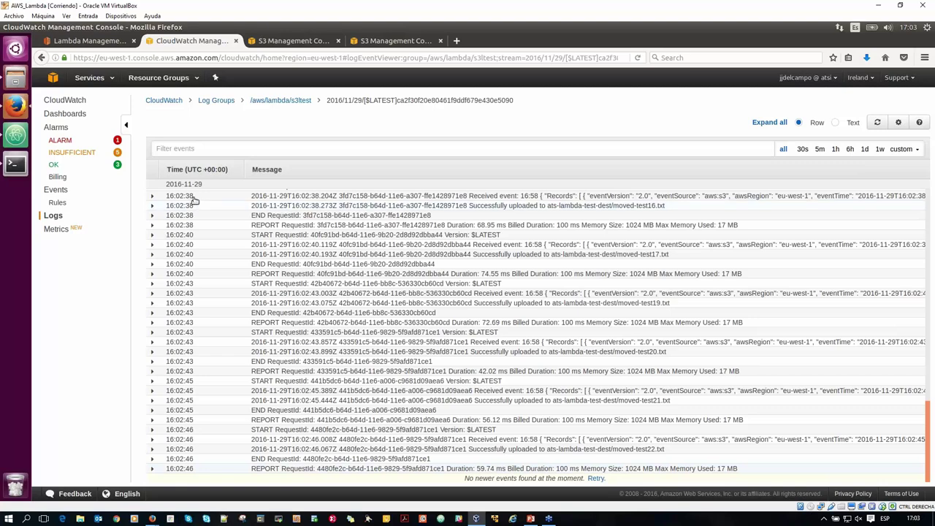
pyautogui.click(153, 196)
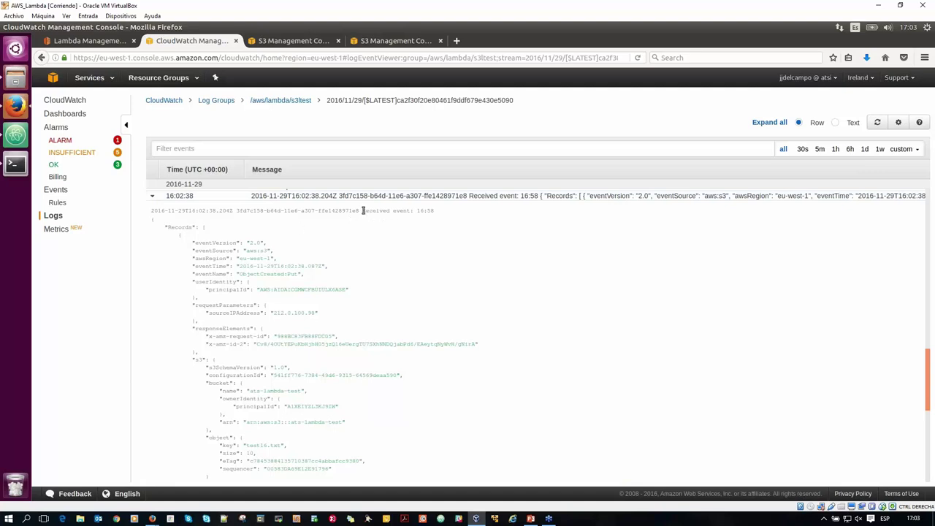
pyautogui.moveTo(363, 210); pyautogui.dragTo(432, 210)
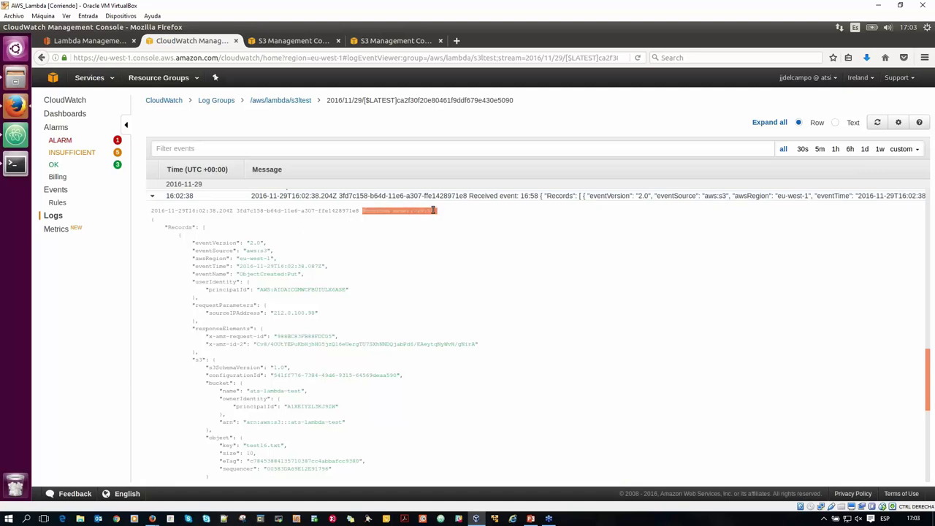
pyautogui.click(222, 231)
pyautogui.moveTo(222, 231); pyautogui.dragTo(401, 404)
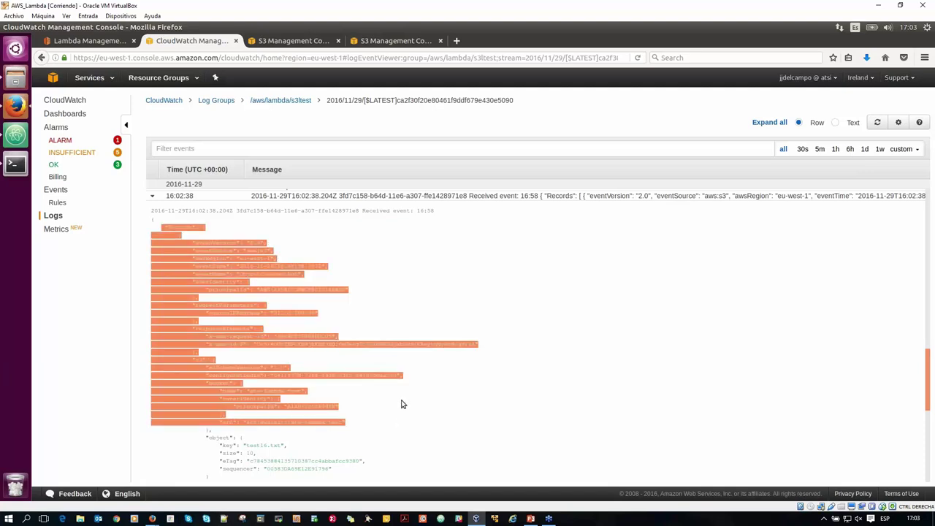
pyautogui.scroll(-2, 398, 401)
pyautogui.scroll(-1, 398, 402)
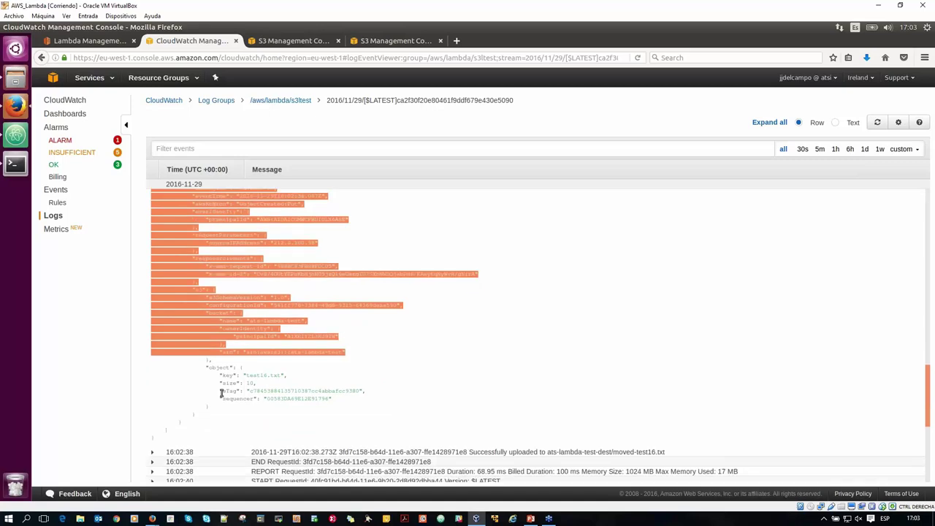
pyautogui.scroll(3, 226, 387)
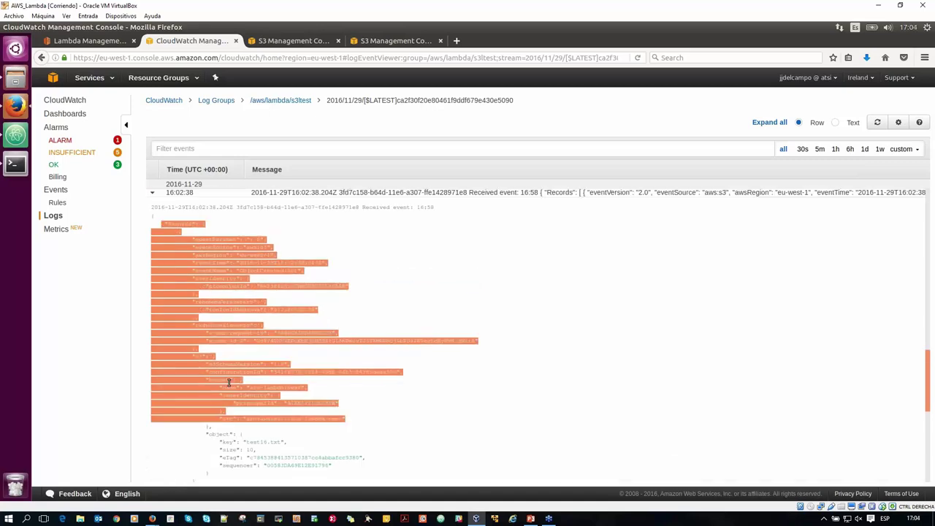
pyautogui.scroll(1, 229, 381)
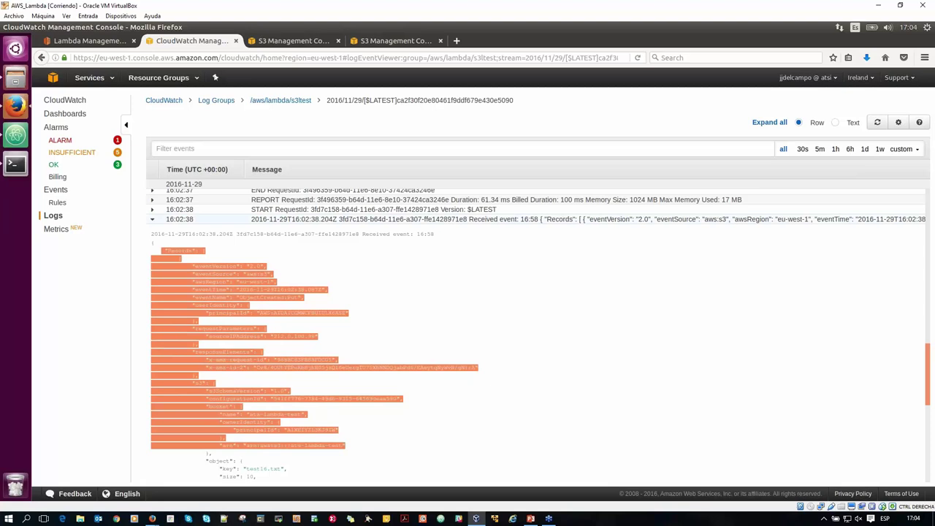
pyautogui.click(155, 221)
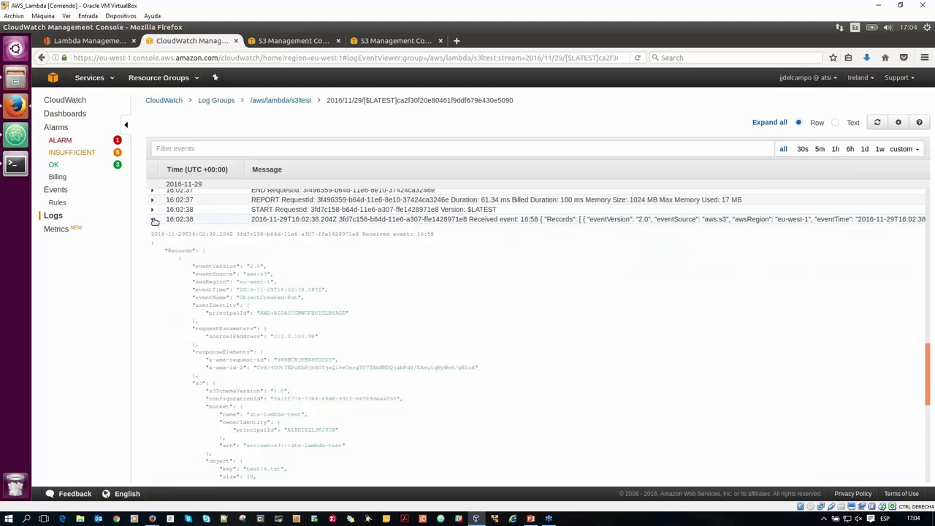
pyautogui.click(155, 221)
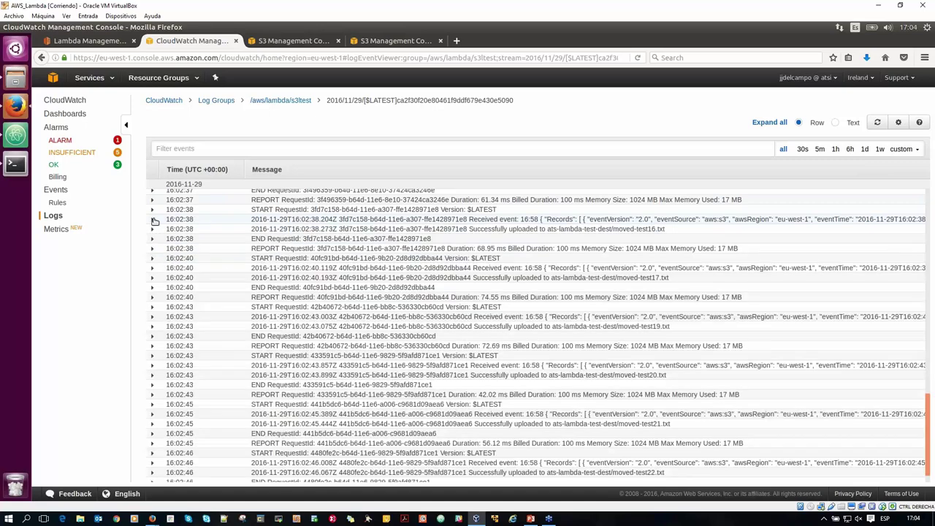
pyautogui.scroll(1, 176, 212)
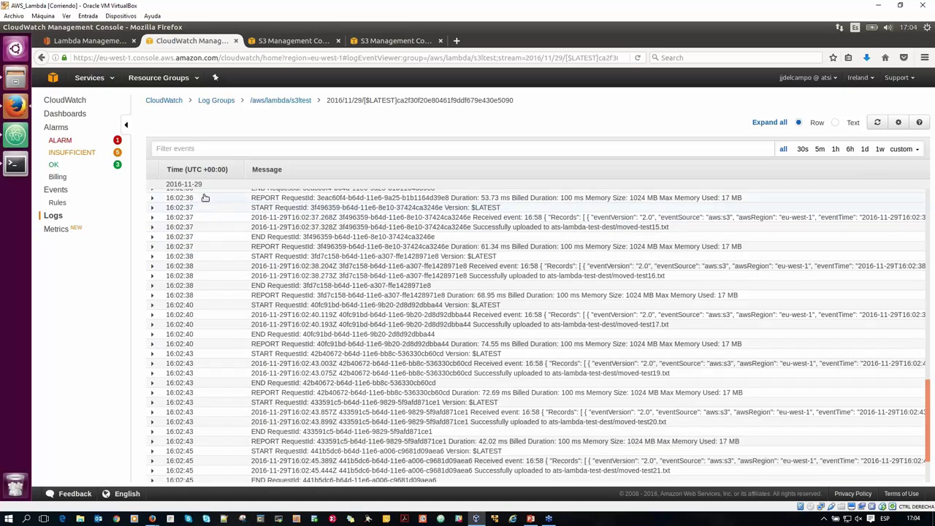
# Reopen the newest s3ltest log stream, list ALARM-state alarms, then return to the Lambda monitoring page.
pyautogui.hotkey('alt', 'Left')
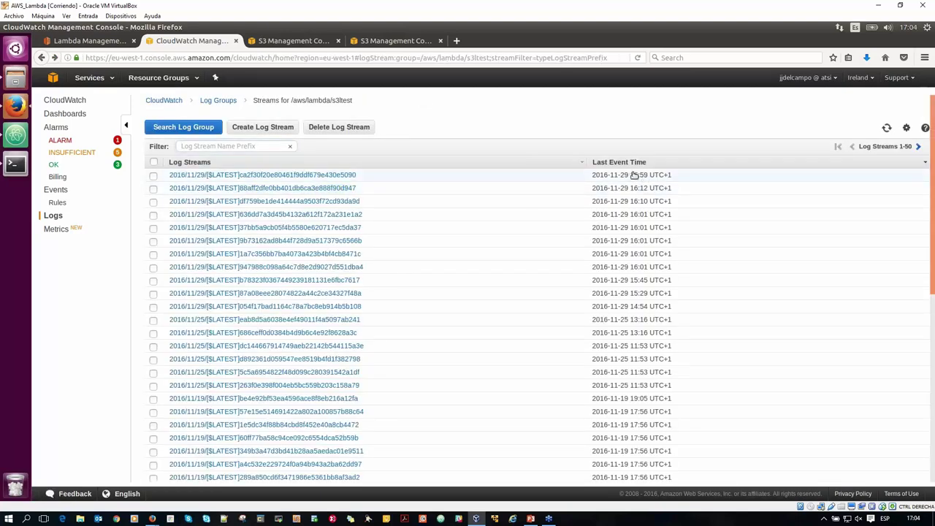
pyautogui.moveTo(630, 176); pyautogui.dragTo(649, 176)
pyautogui.click(647, 176)
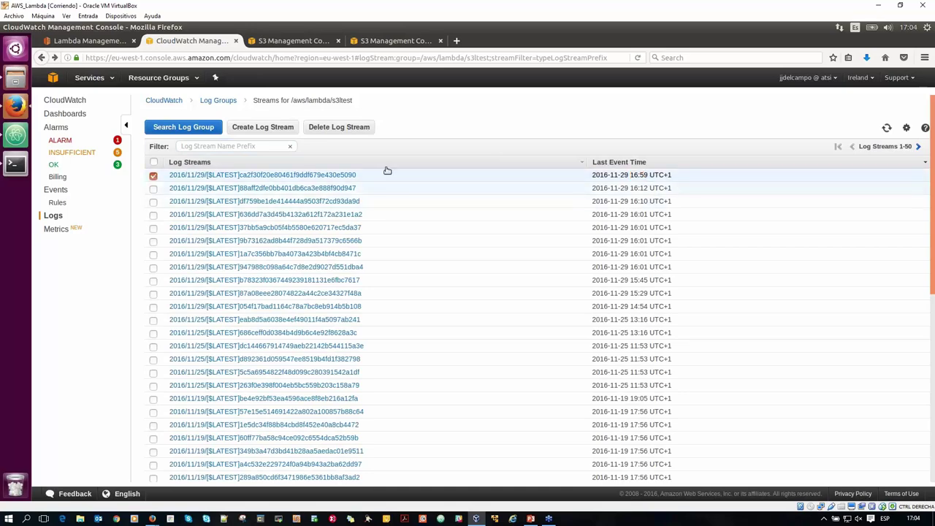
pyautogui.click(196, 176)
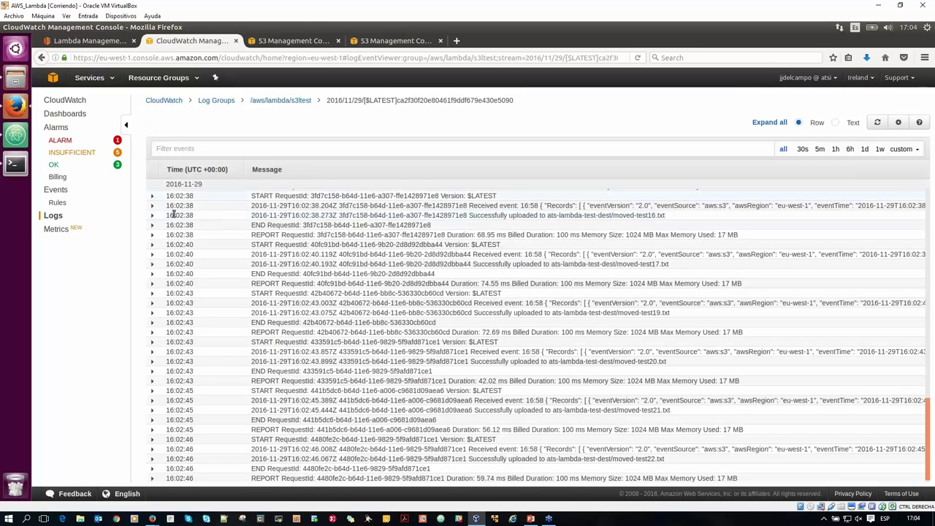
pyautogui.click(60, 140)
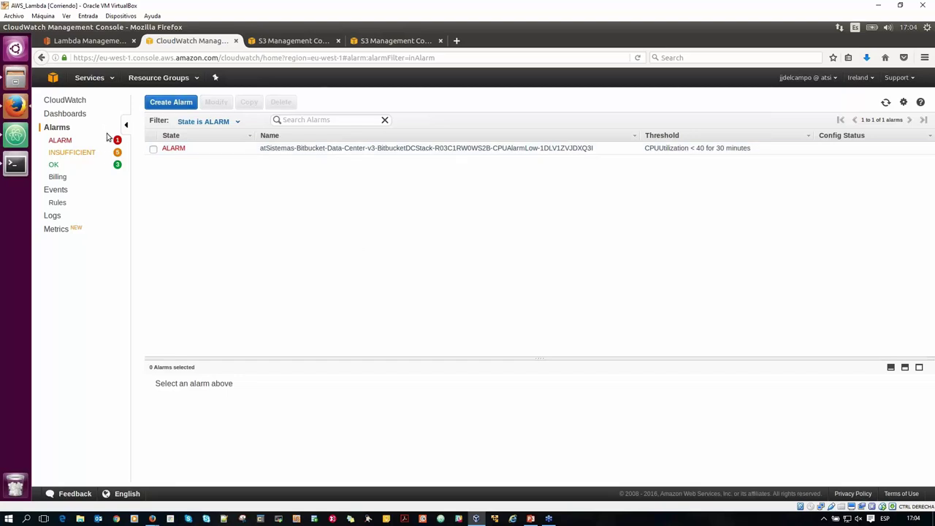
pyautogui.click(94, 41)
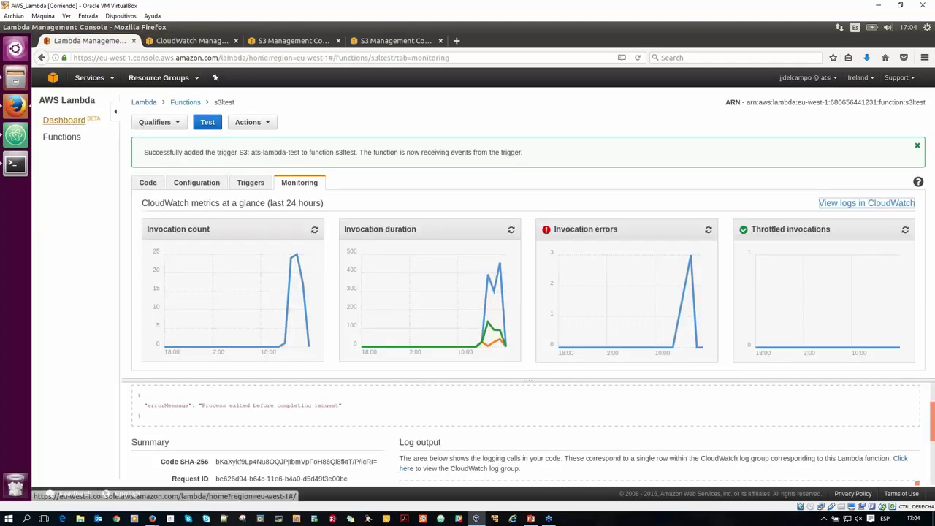
# Reopen s3ltest from the Functions list, check its Actions menu, then switch to PowerPoint.
pyautogui.click(65, 122)
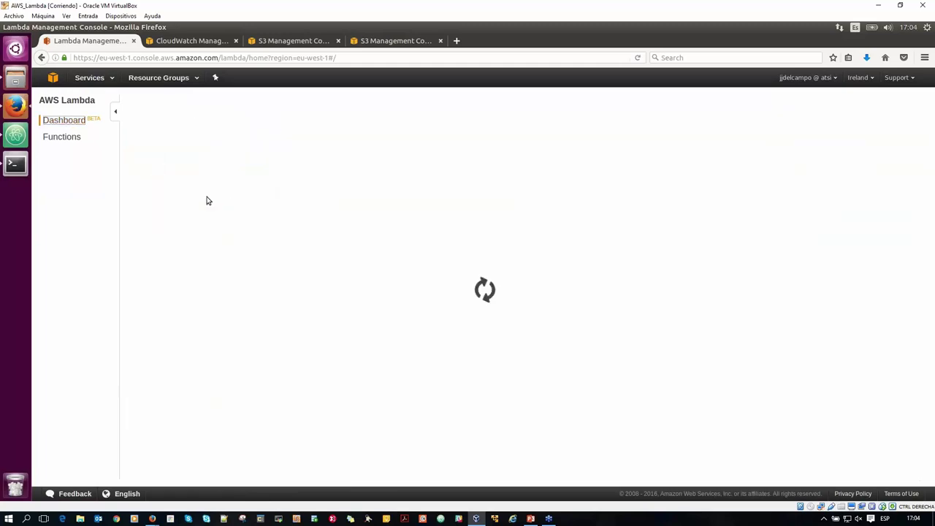
pyautogui.click(62, 136)
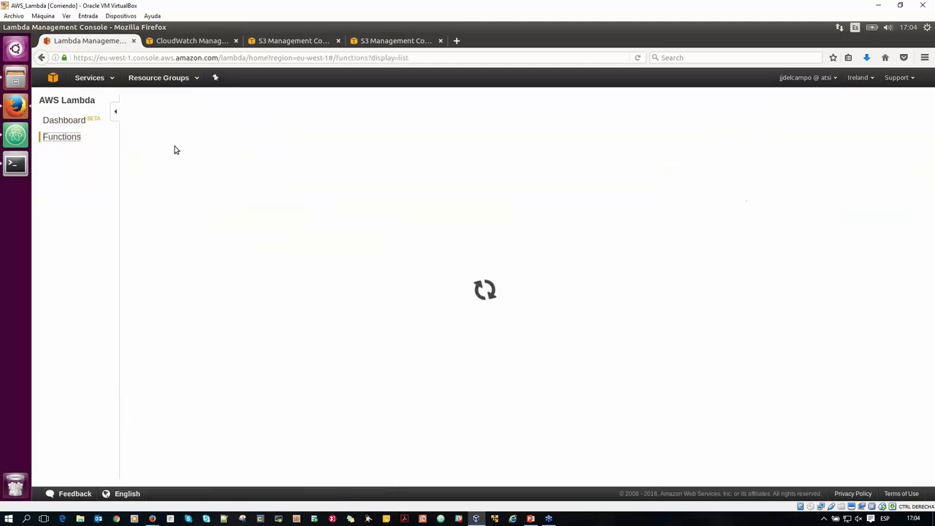
pyautogui.click(189, 201)
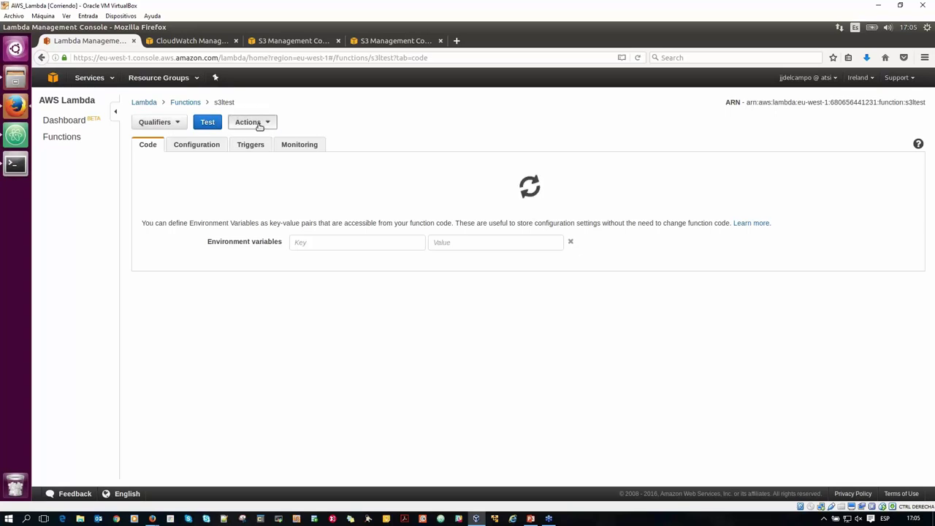
pyautogui.click(247, 122)
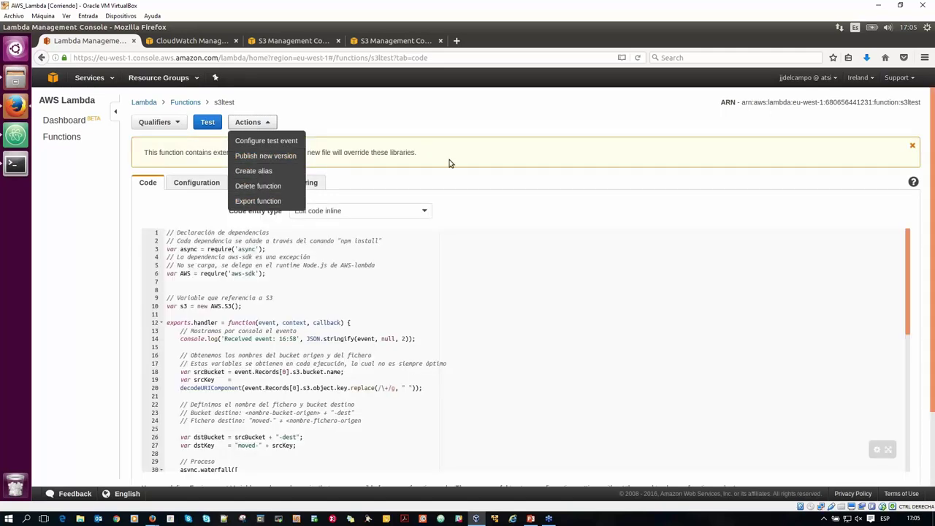
pyautogui.click(374, 111)
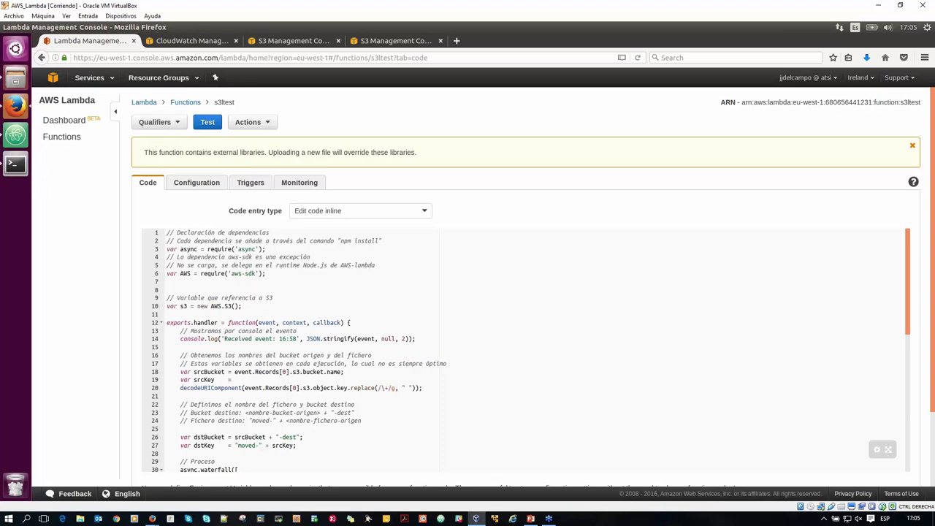
pyautogui.click(531, 518)
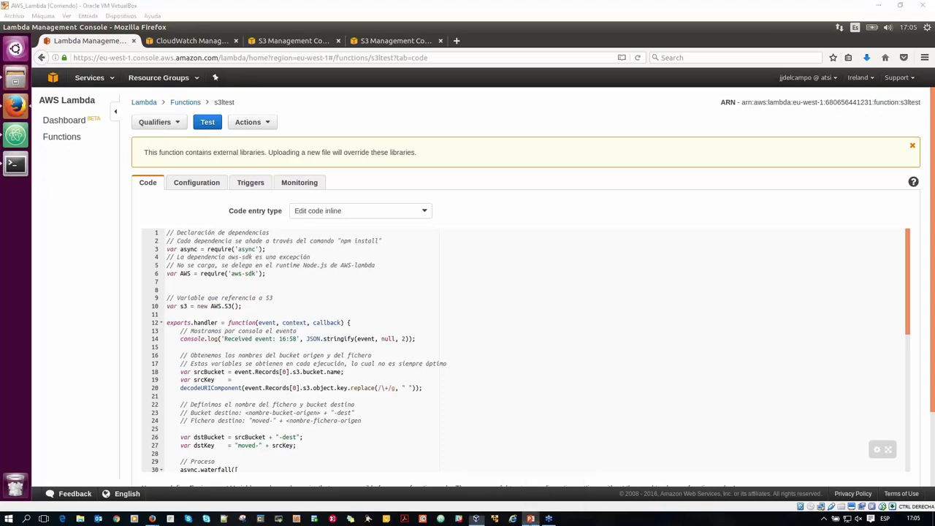